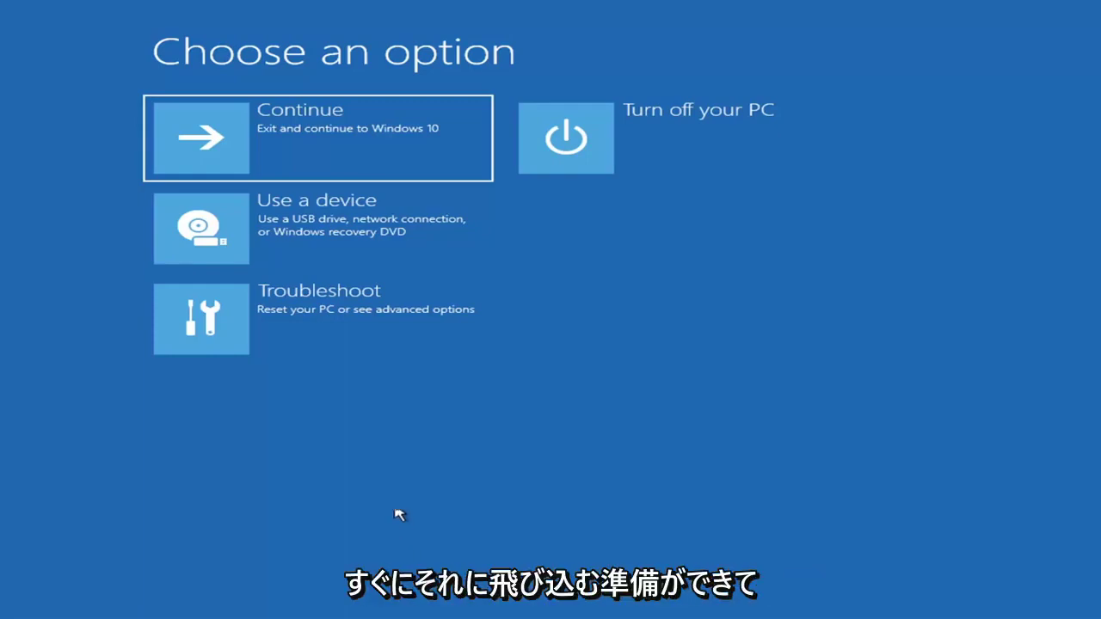
Run Startup Repair from the advanced troubleshooting options.
key("Return")
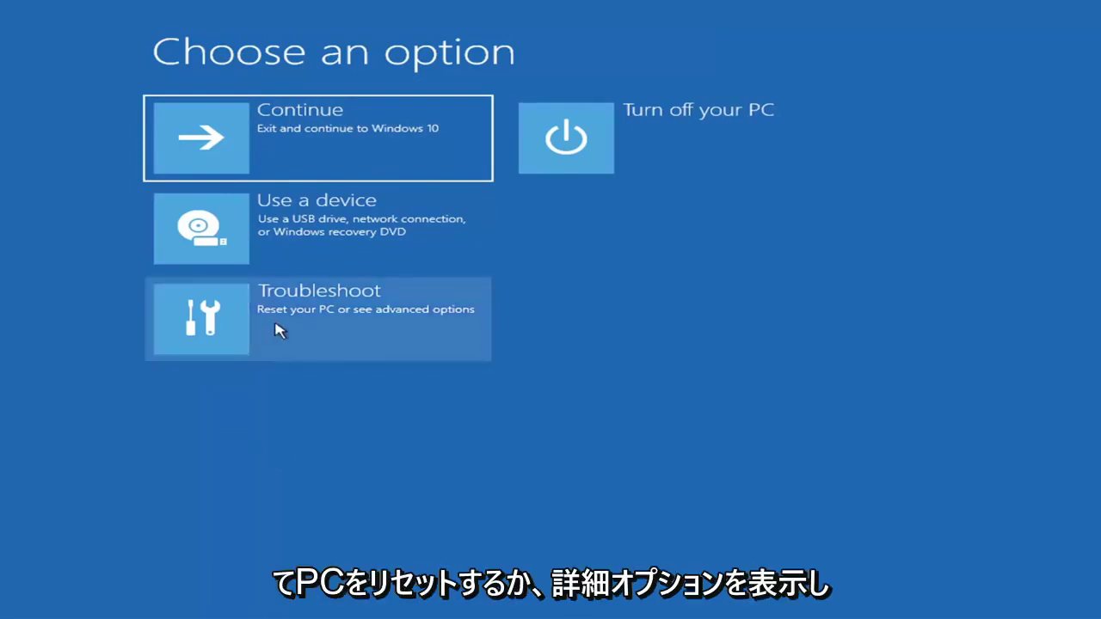
left_click(422, 323)
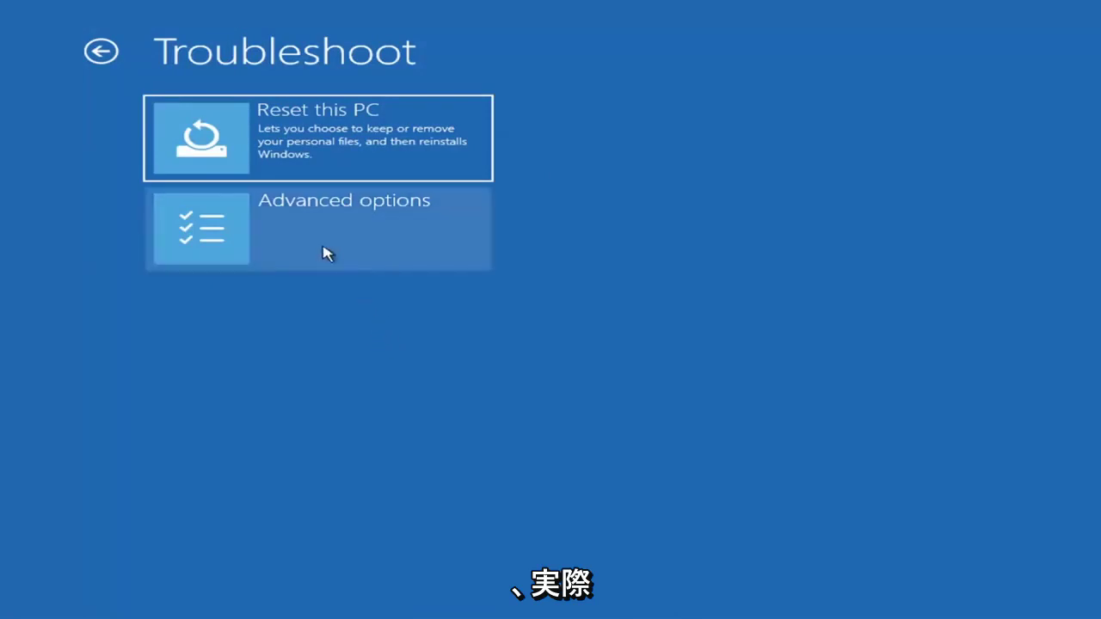
left_click(345, 234)
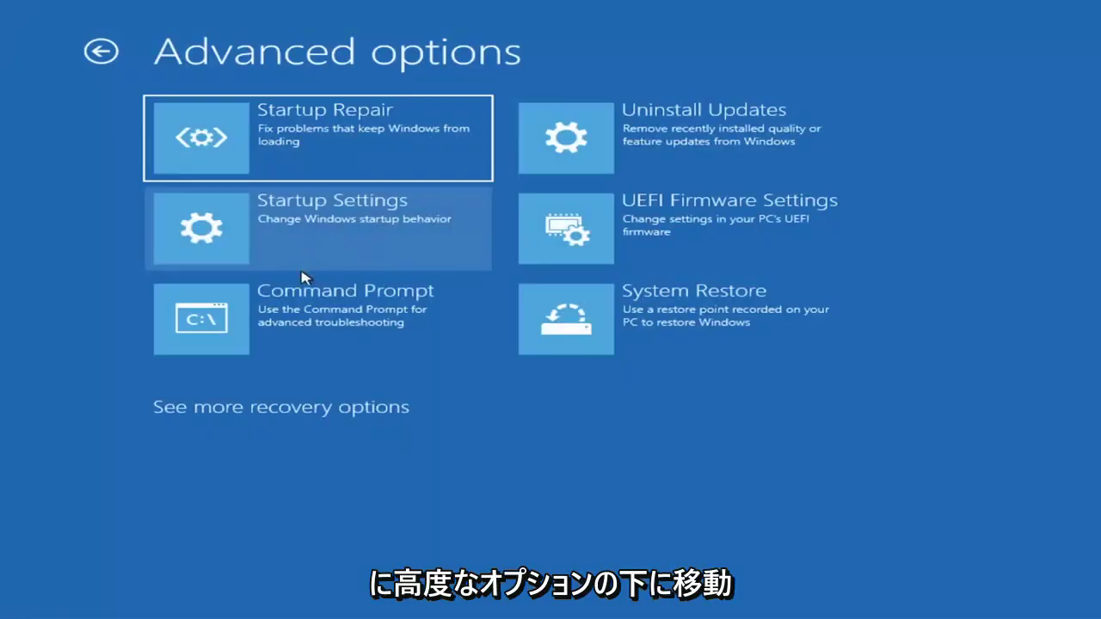
left_click(295, 147)
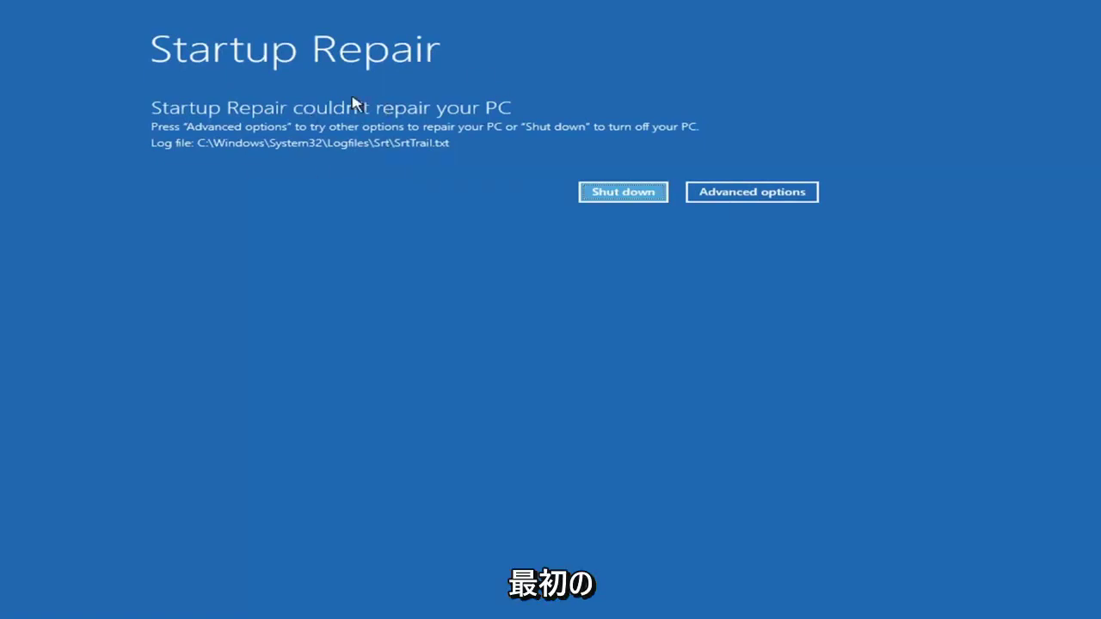
Return to the advanced troubleshooting options and review the Startup Settings and Uninstall Updates pages.
left_click(766, 194)
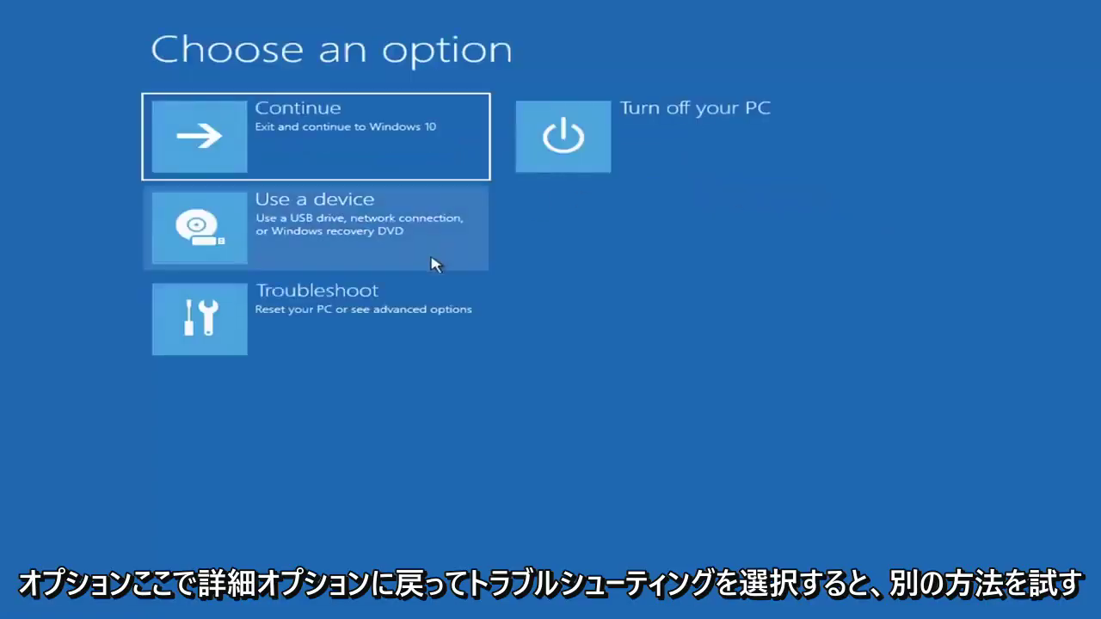
left_click(277, 332)
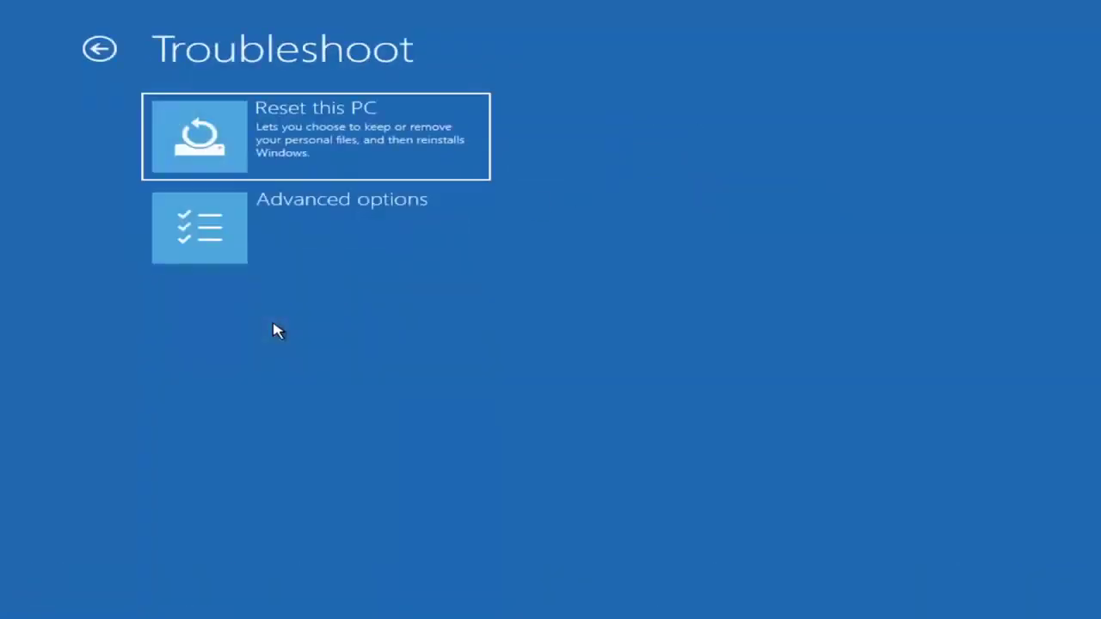
left_click(288, 242)
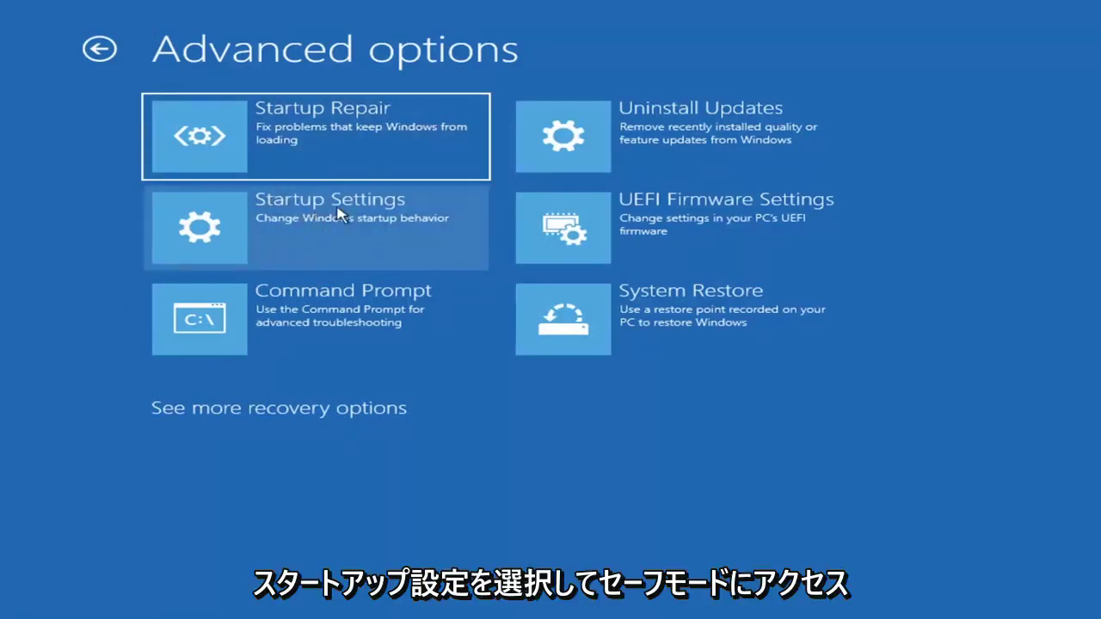
left_click(283, 229)
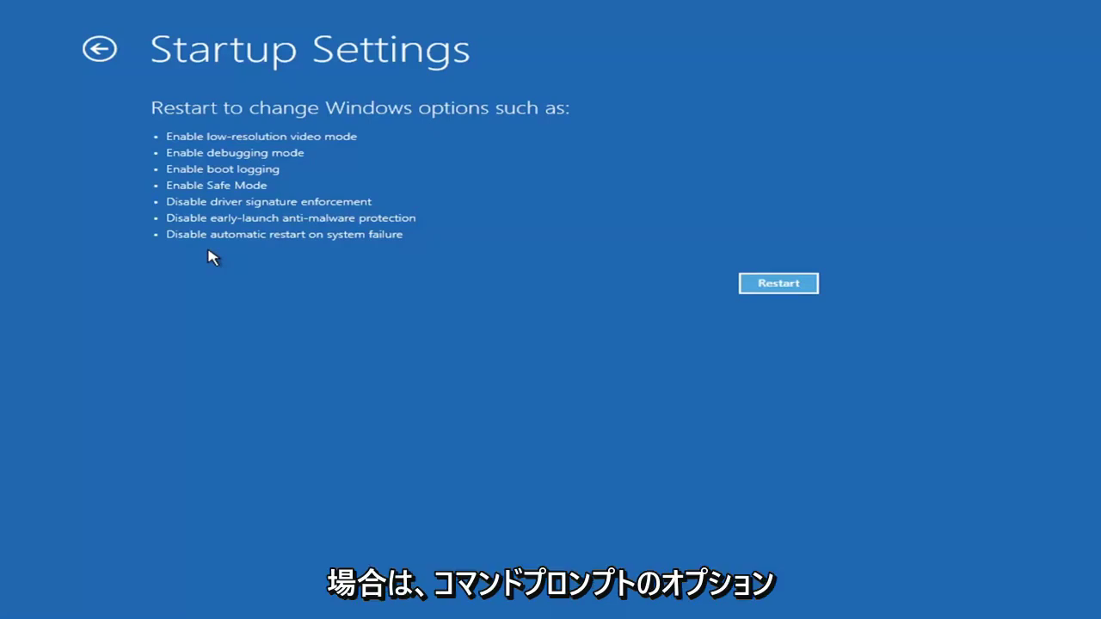
left_click(94, 49)
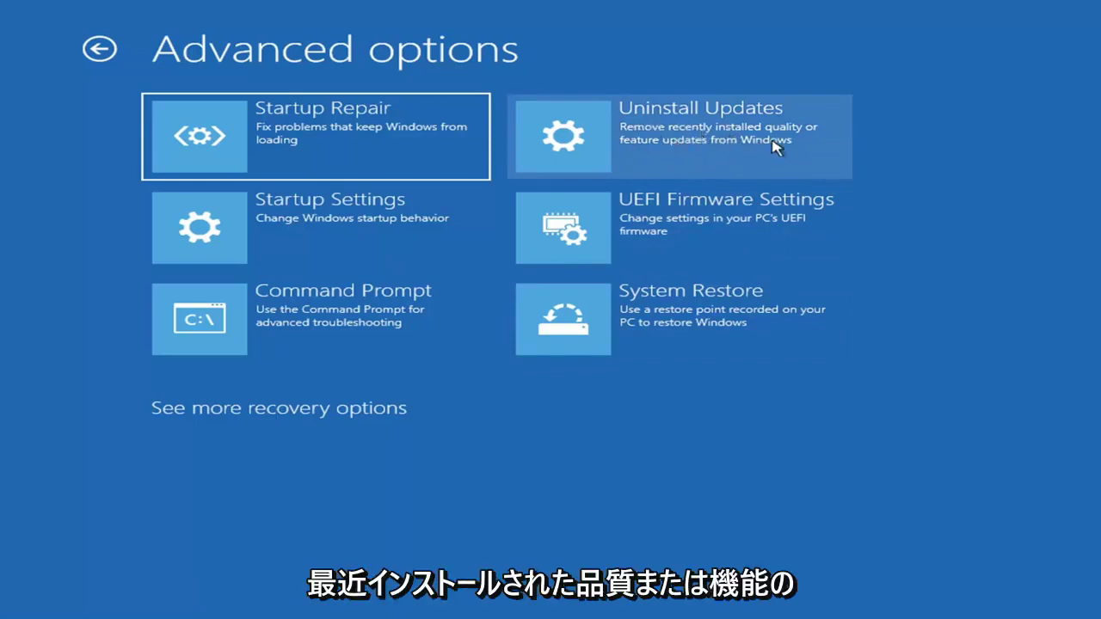
left_click(643, 141)
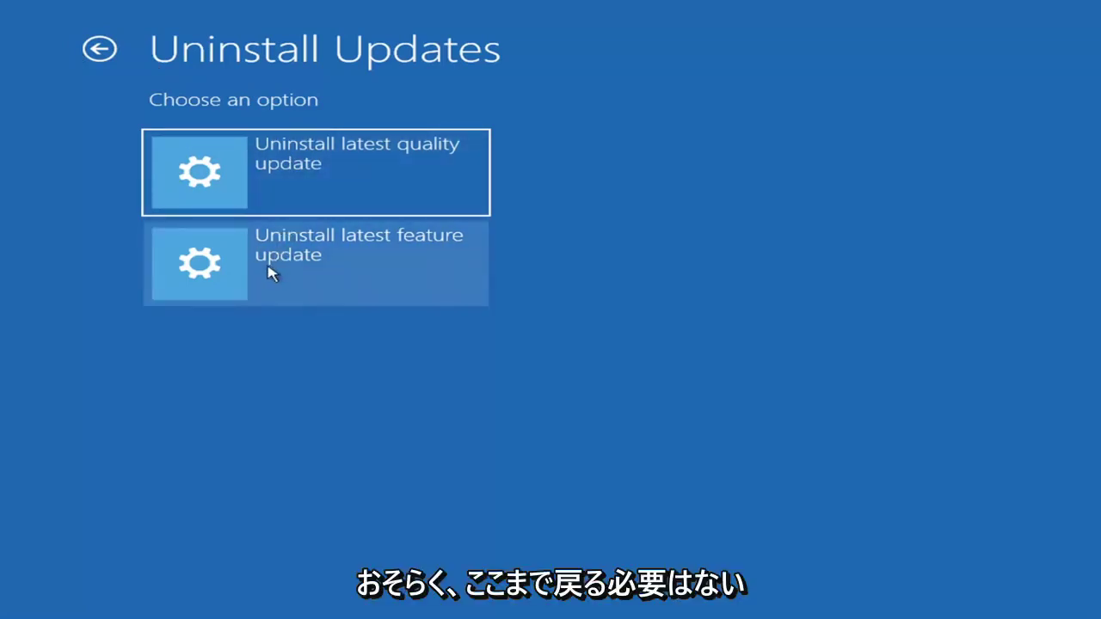
left_click(99, 49)
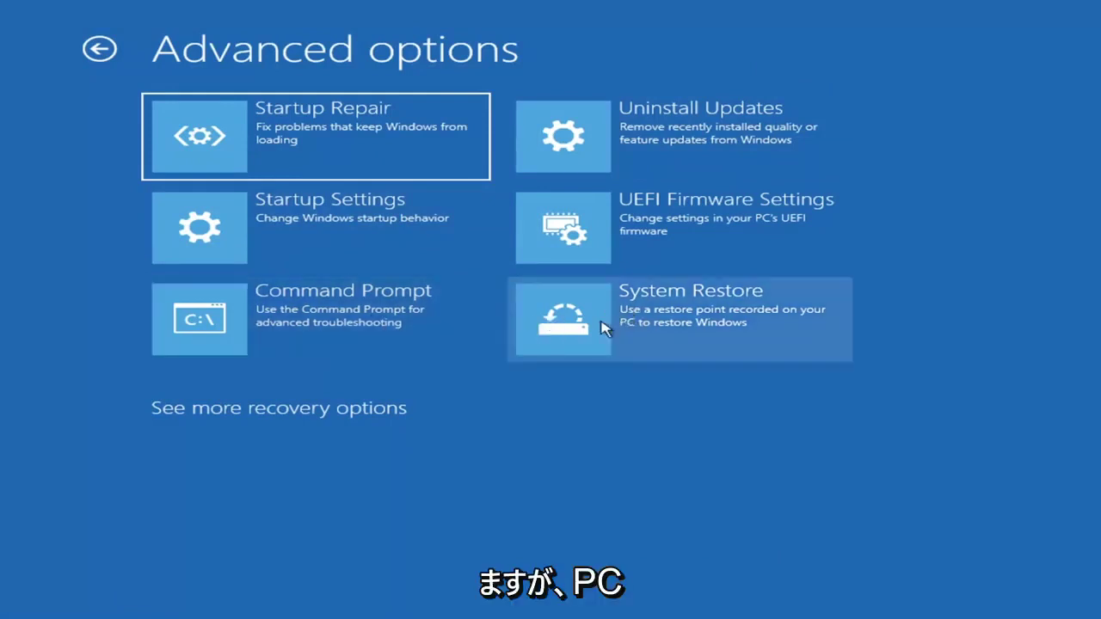
Restore the computer to the manual "Before Updates" restore point with System Restore and restart it, dismissing the completion message.
left_click(686, 333)
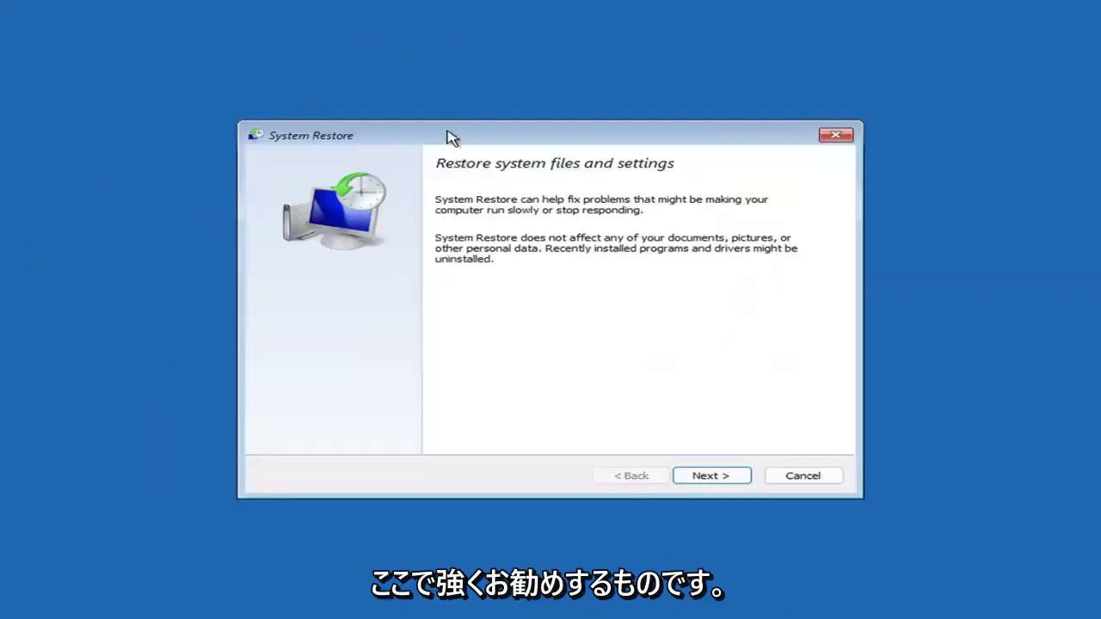
left_click(703, 476)
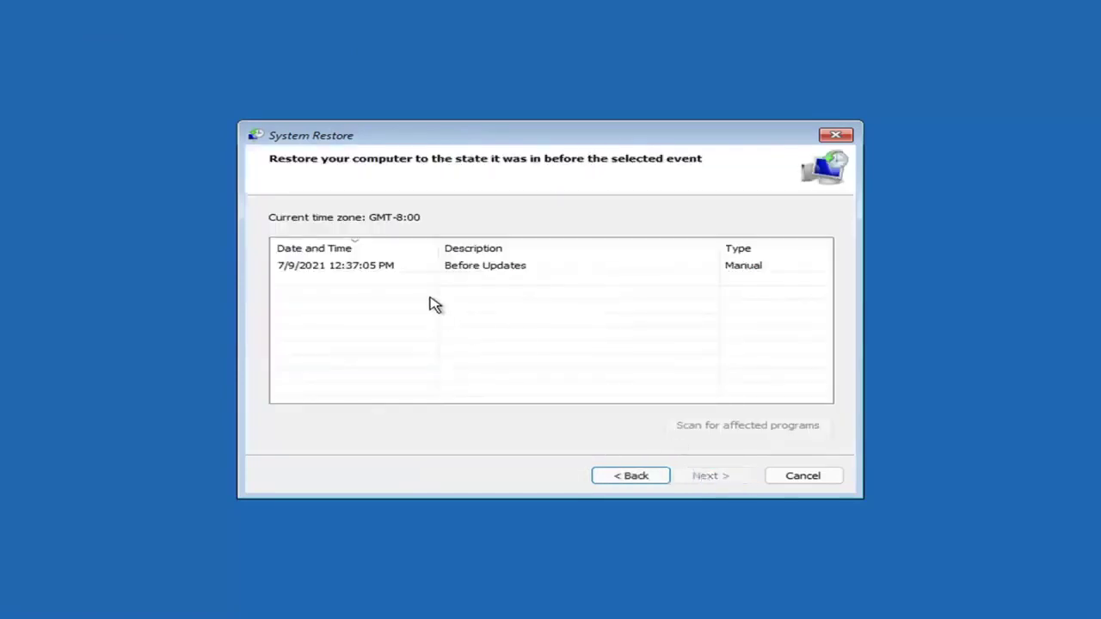
left_click(338, 270)
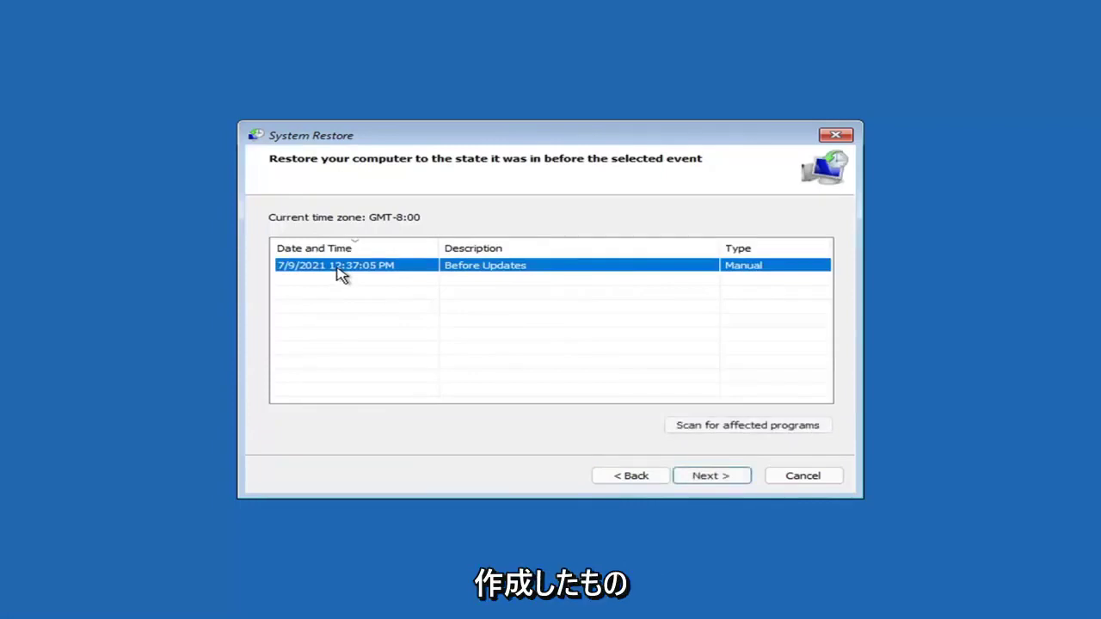
left_click(723, 479)
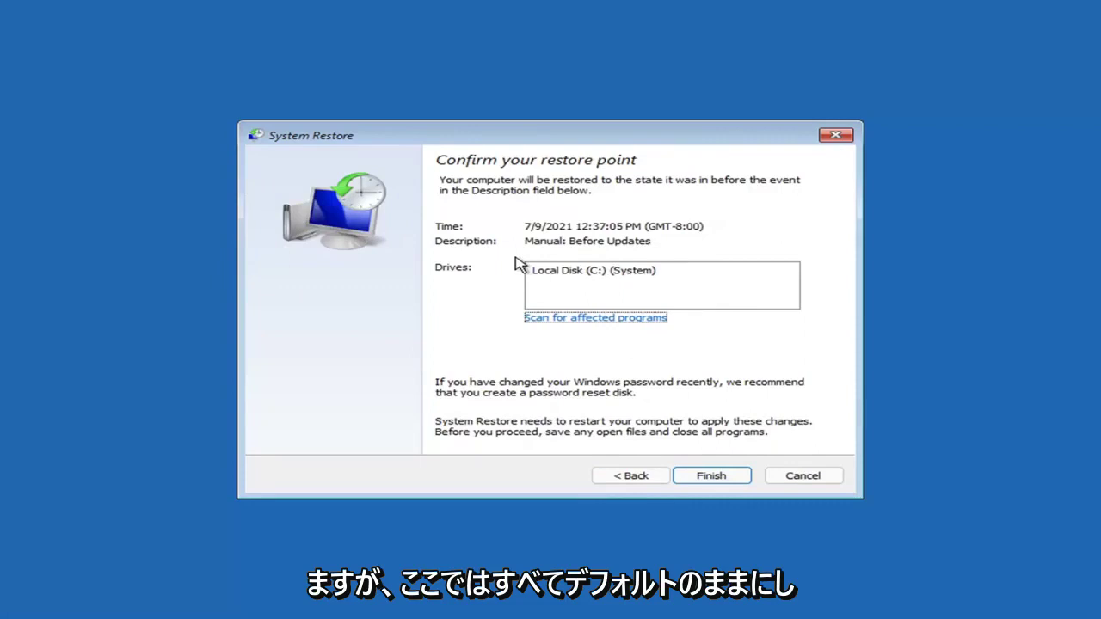
left_click(711, 481)
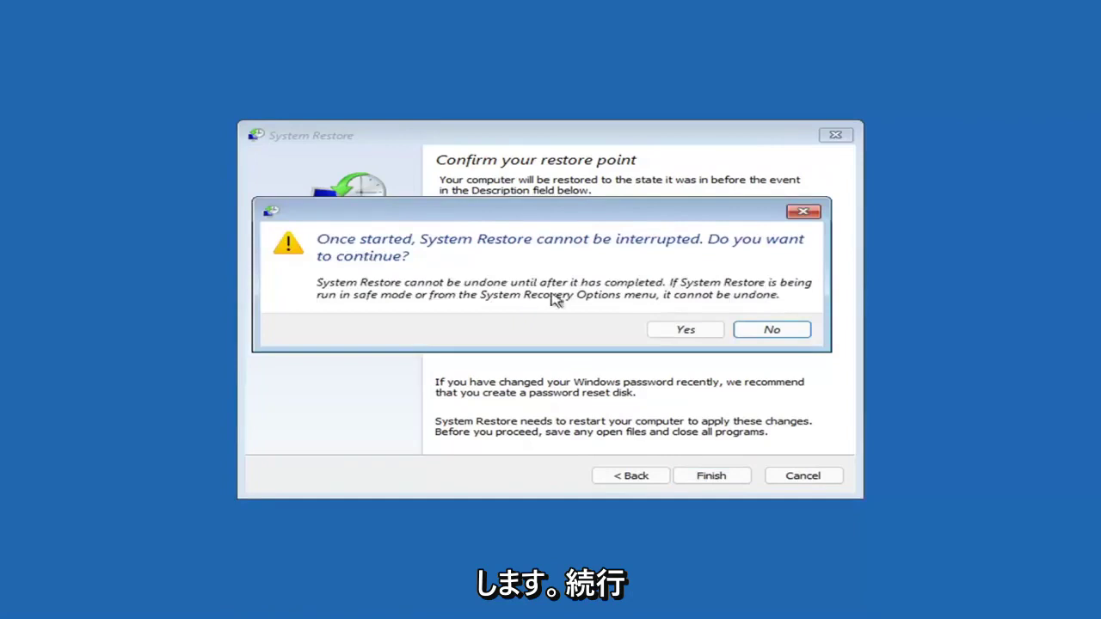
left_click(688, 336)
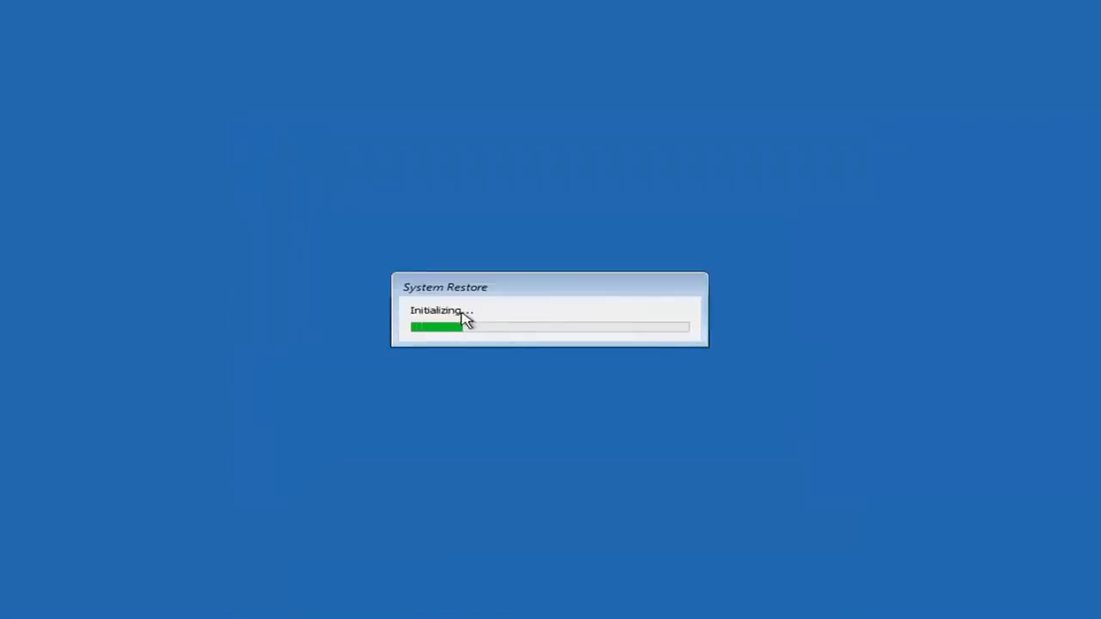
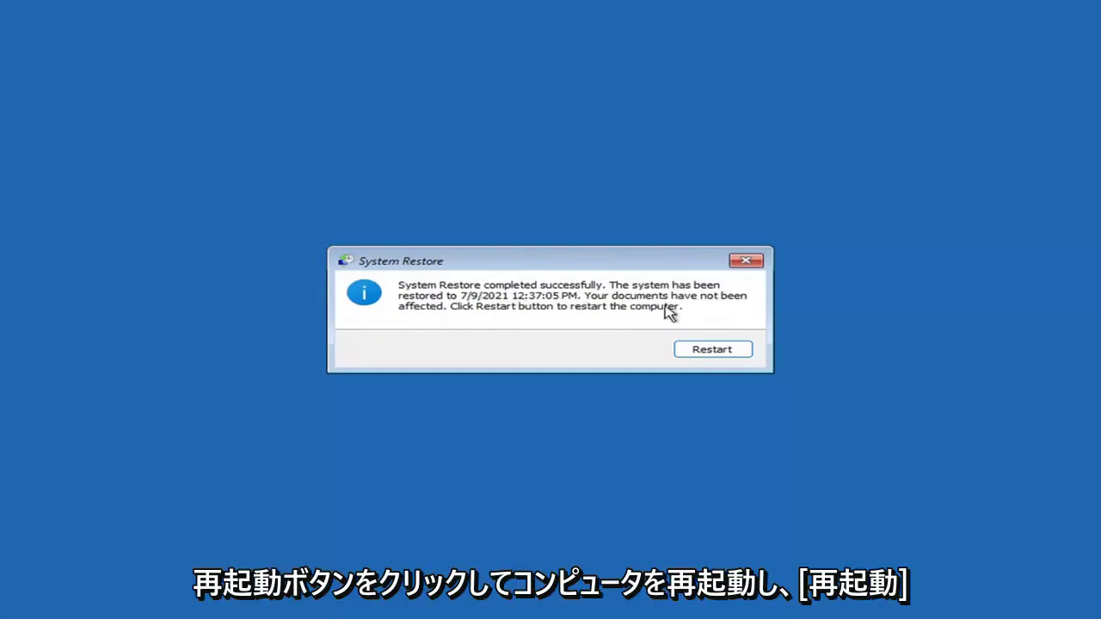
left_click(702, 351)
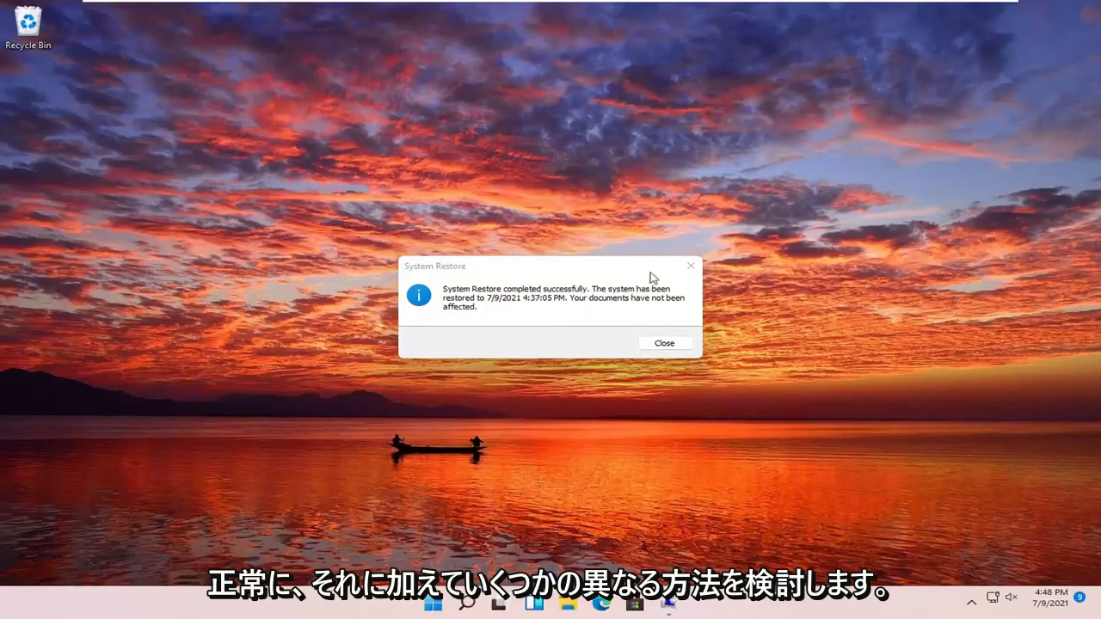
left_click(690, 266)
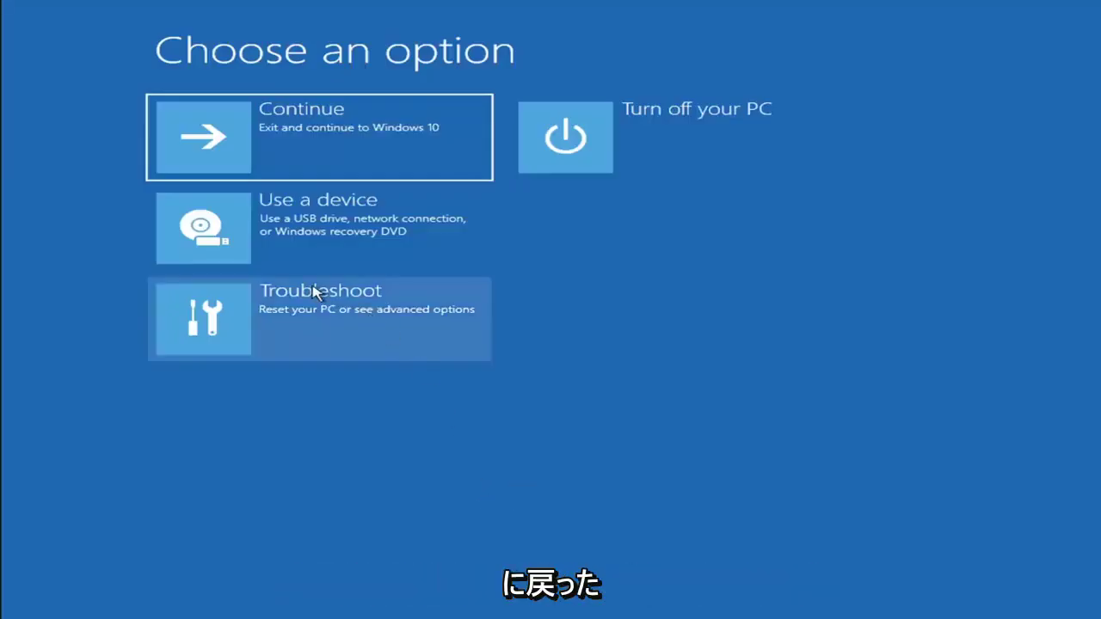
Review the Keep my files and Remove everything choices for resetting the PC, and go back to the main recovery options.
left_click(322, 327)
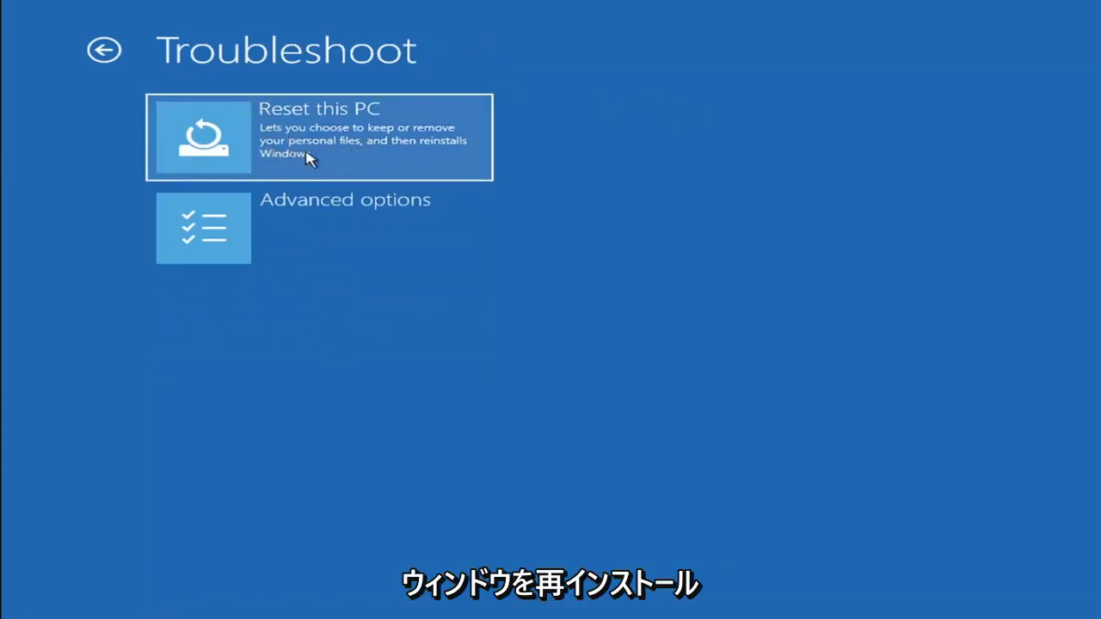
left_click(360, 158)
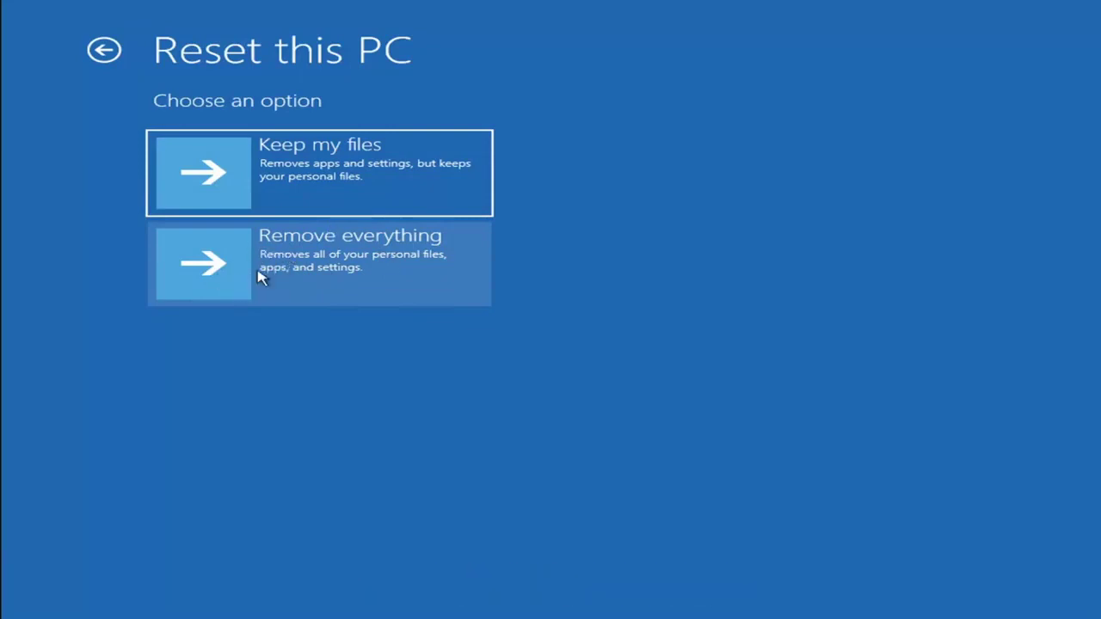
left_click(303, 158)
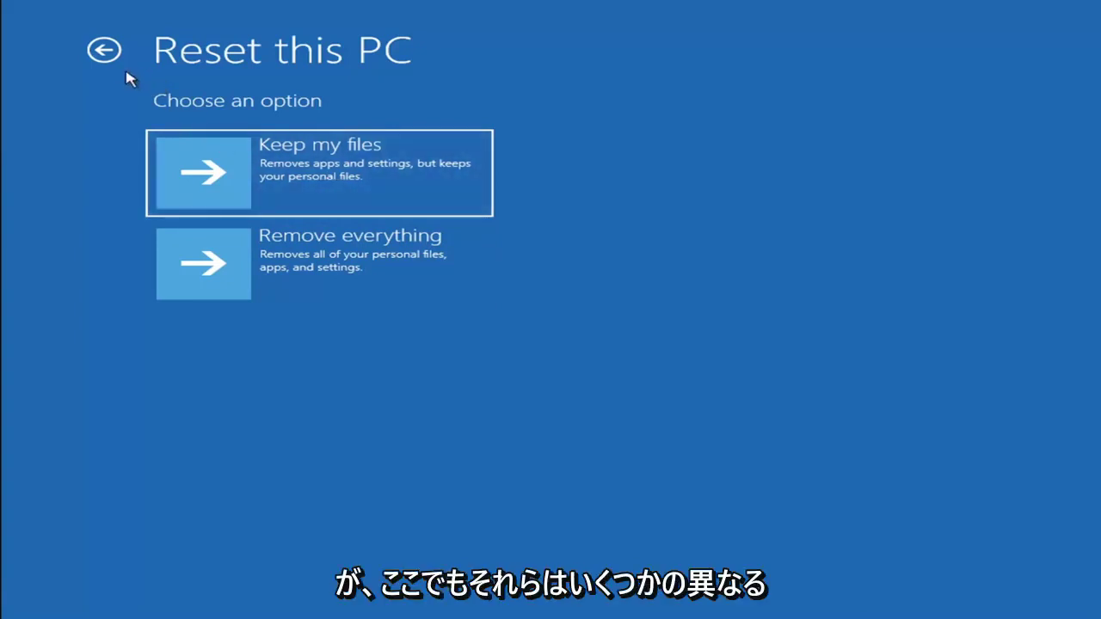
left_click(106, 51)
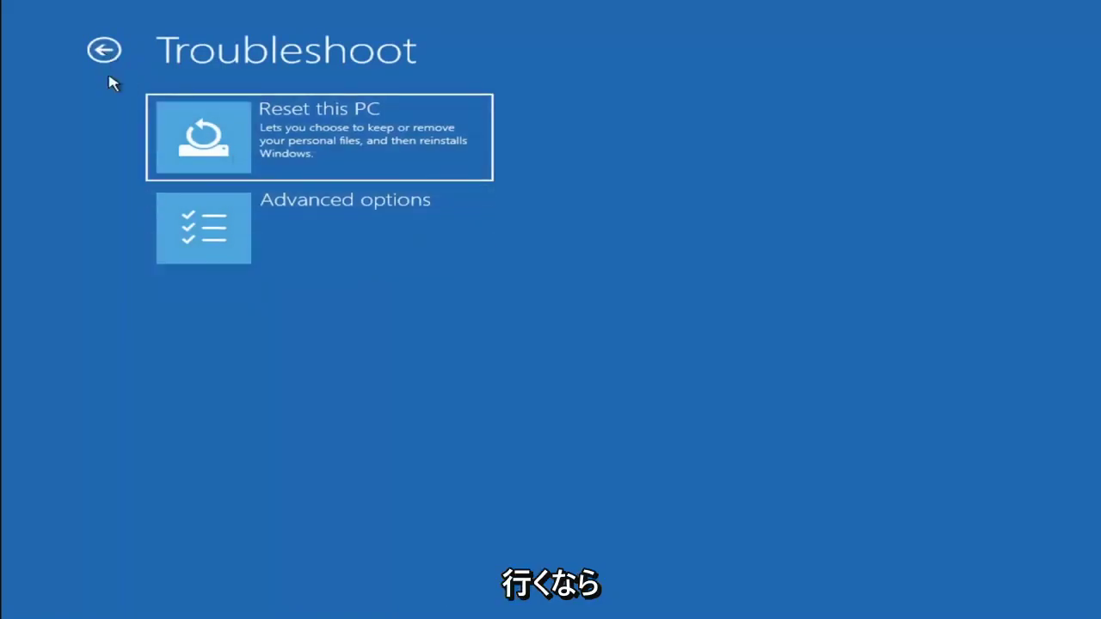
left_click(107, 51)
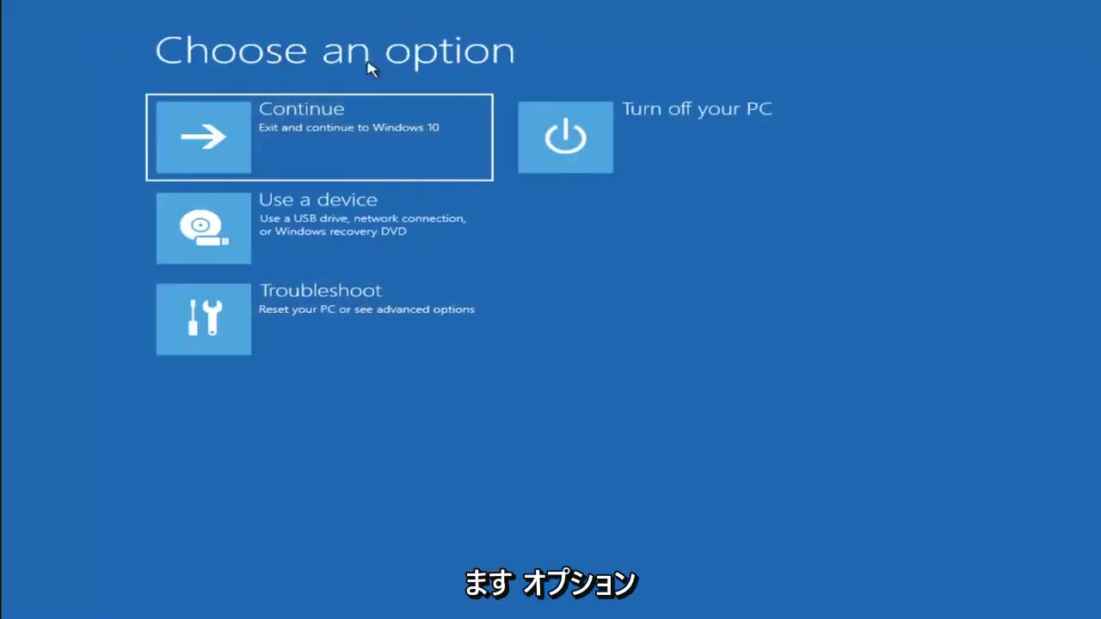
Open the Command Prompt from the advanced troubleshooting options.
left_click(332, 324)
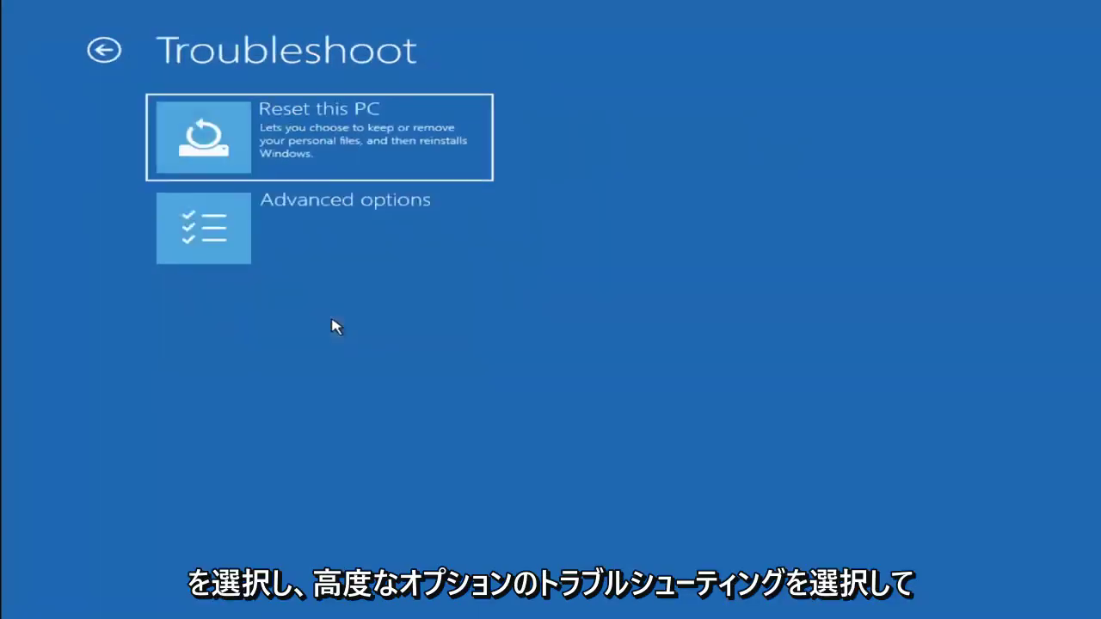
left_click(241, 239)
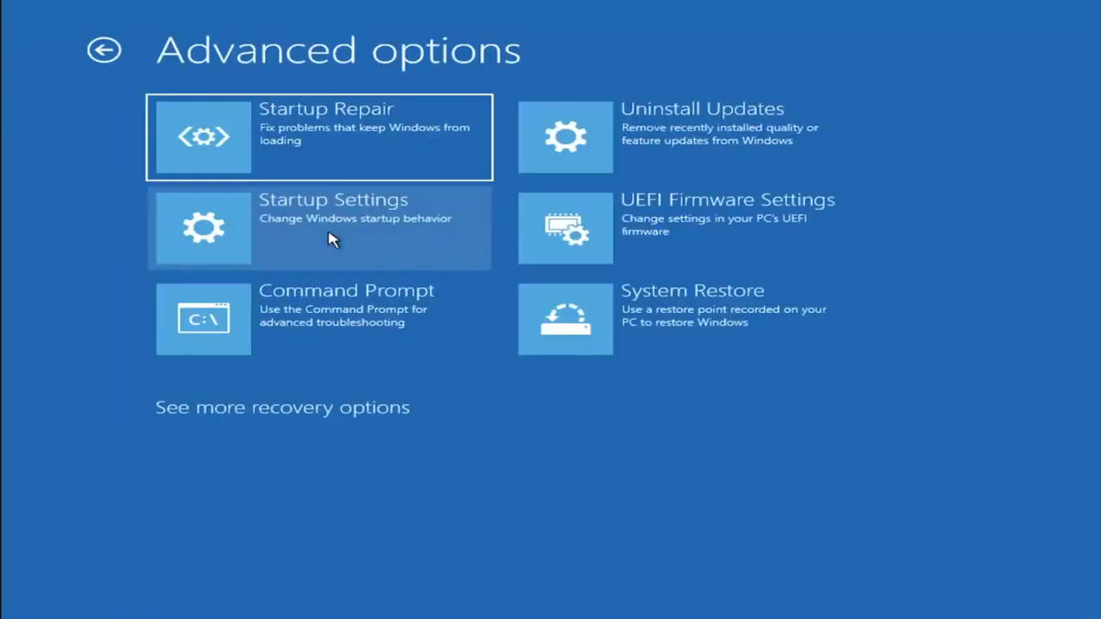
left_click(284, 337)
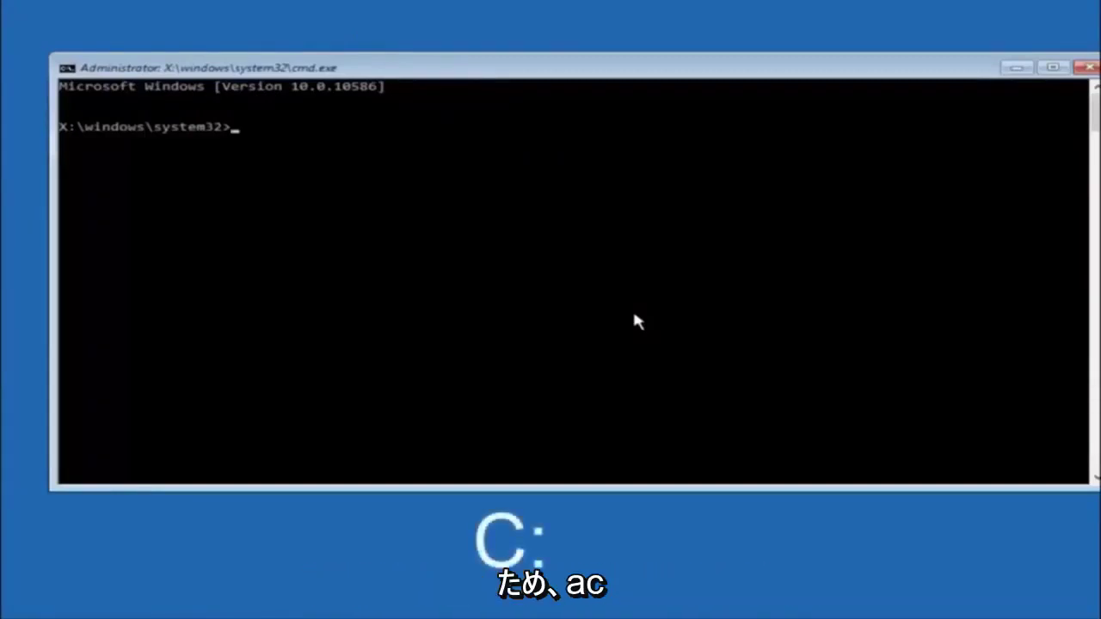
Switch to the C: drive and list its contents with the dir command.
type("c")
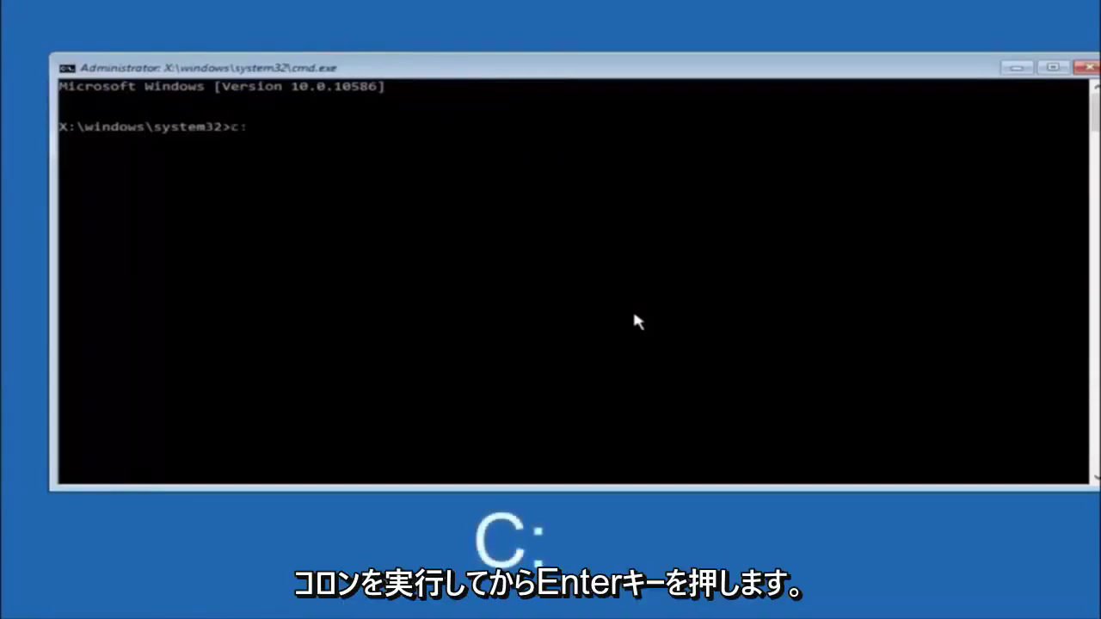
type(":")
key("Return")
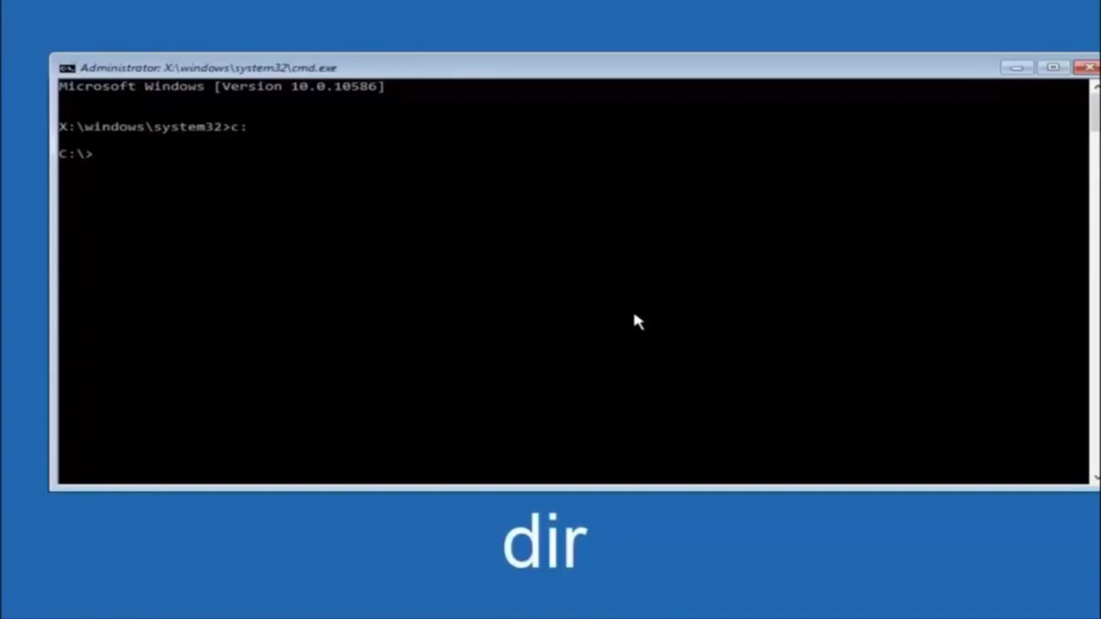
type("dir")
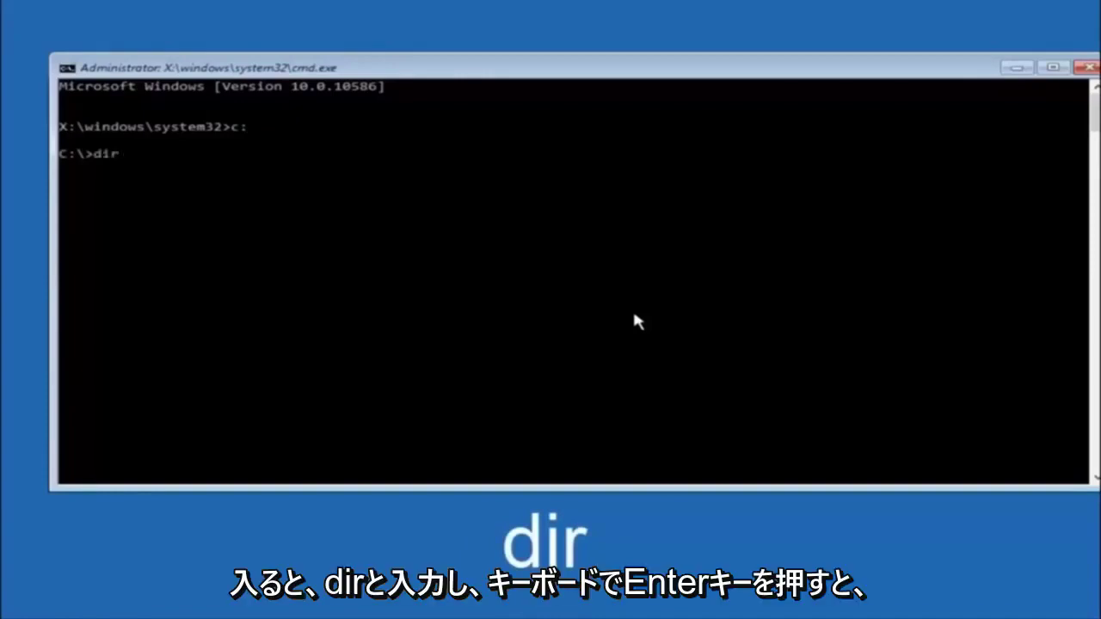
key("Return")
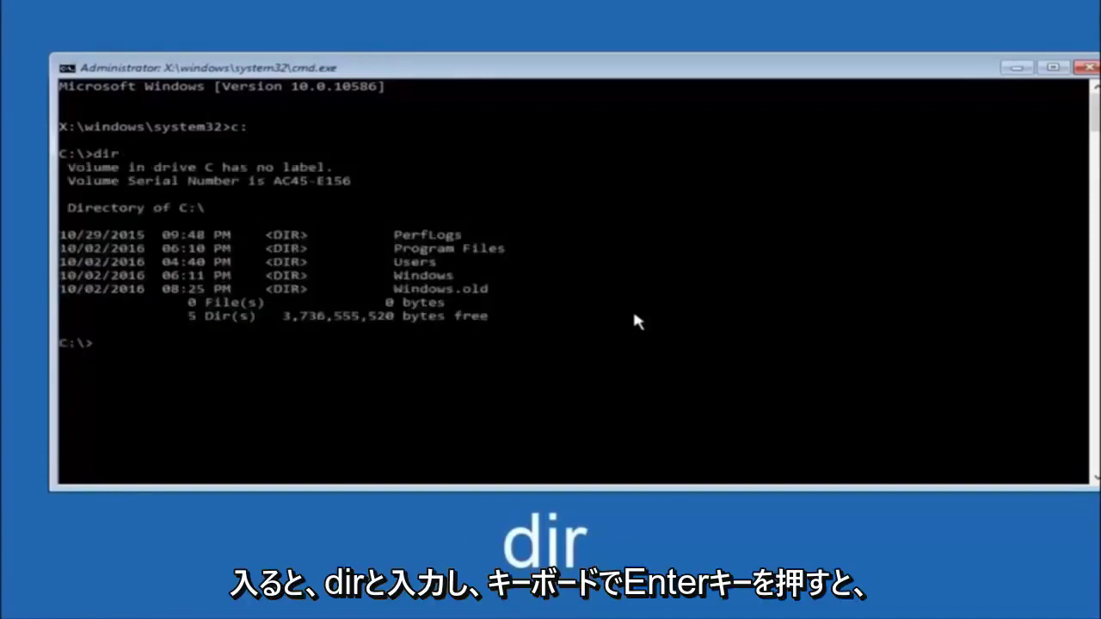
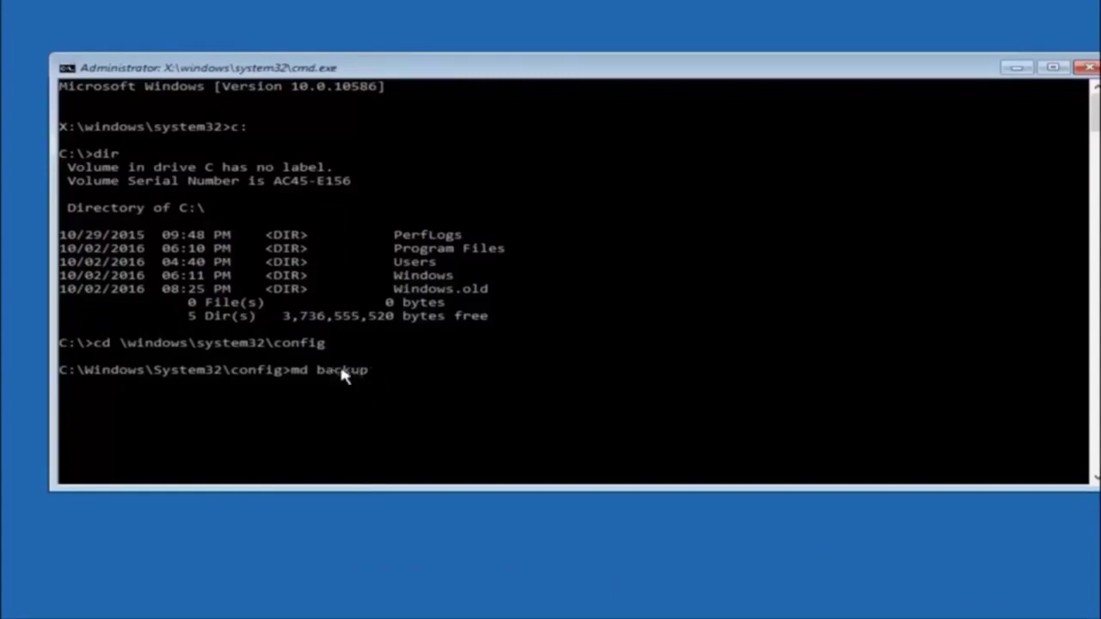
Create a folder named backup inside C:\Windows\System32\config and copy all the config files into the backup folder.
key("Return")
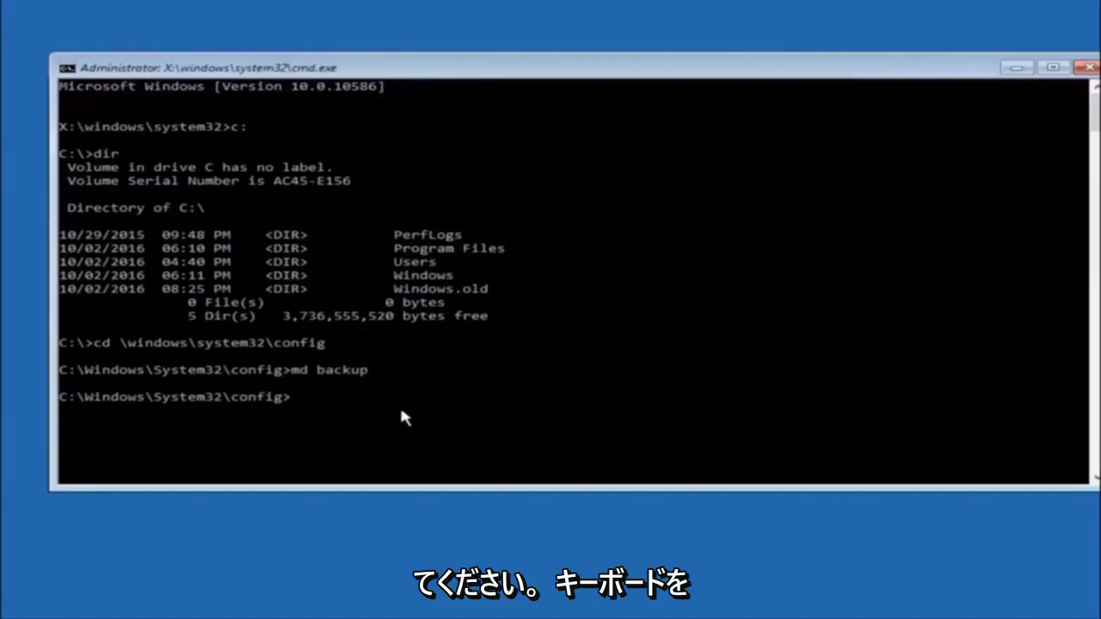
type("copy")
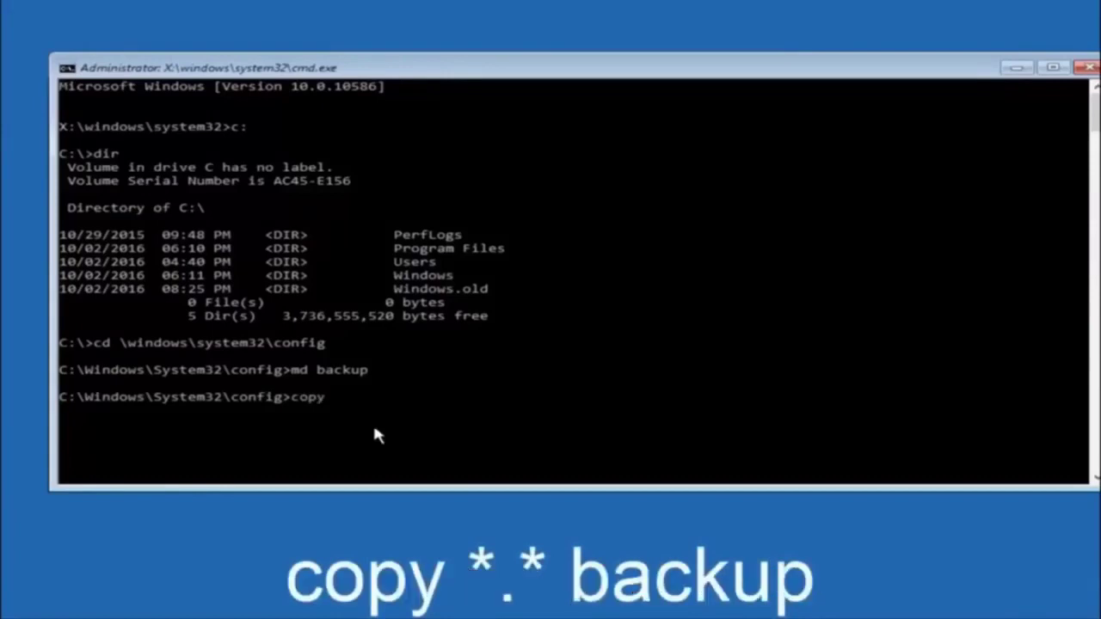
type(" *")
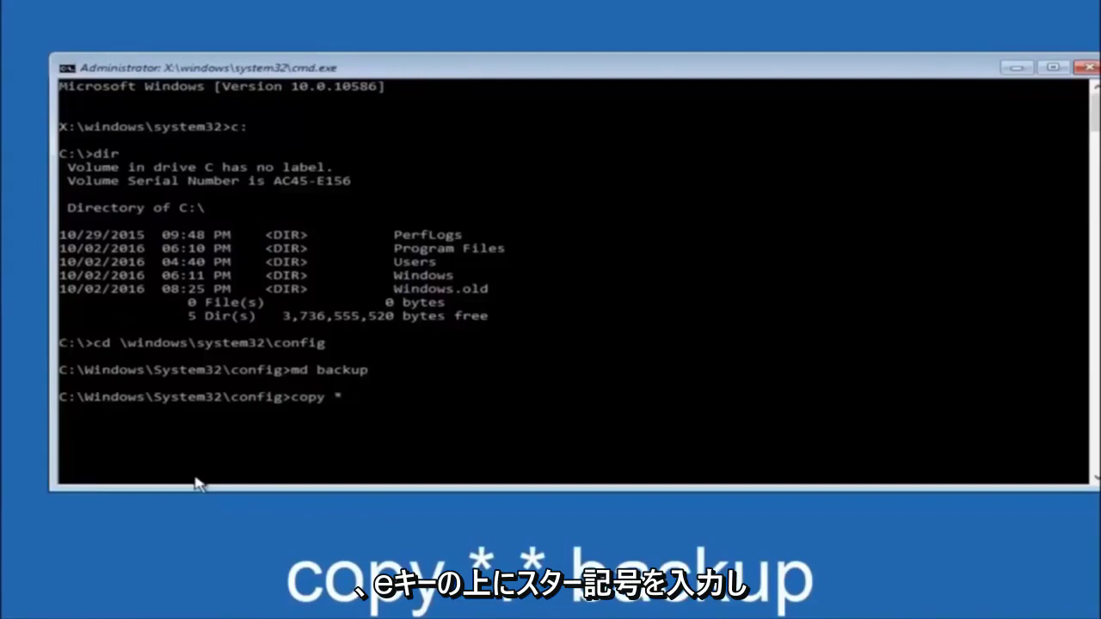
type(".")
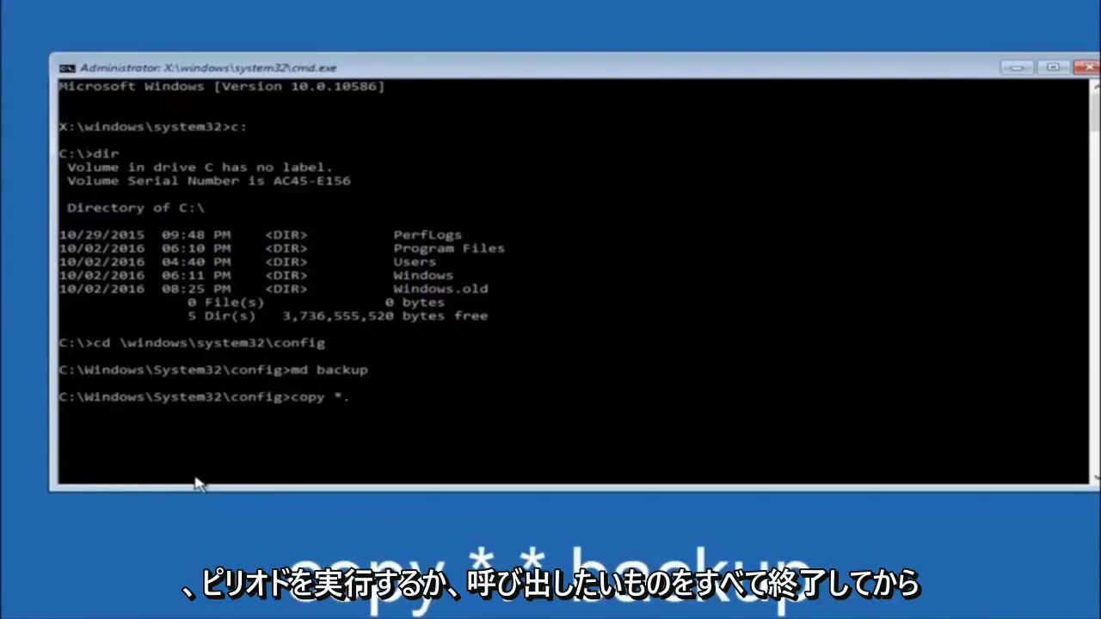
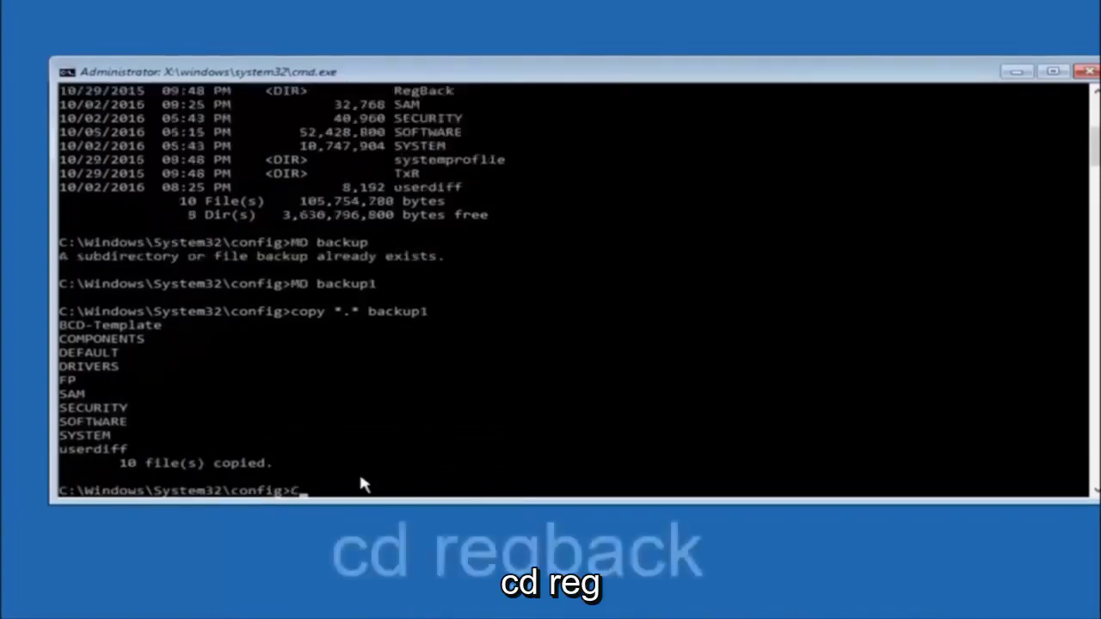
Change to the regback subfolder of config and list its contents with the dir command.
type("D reg")
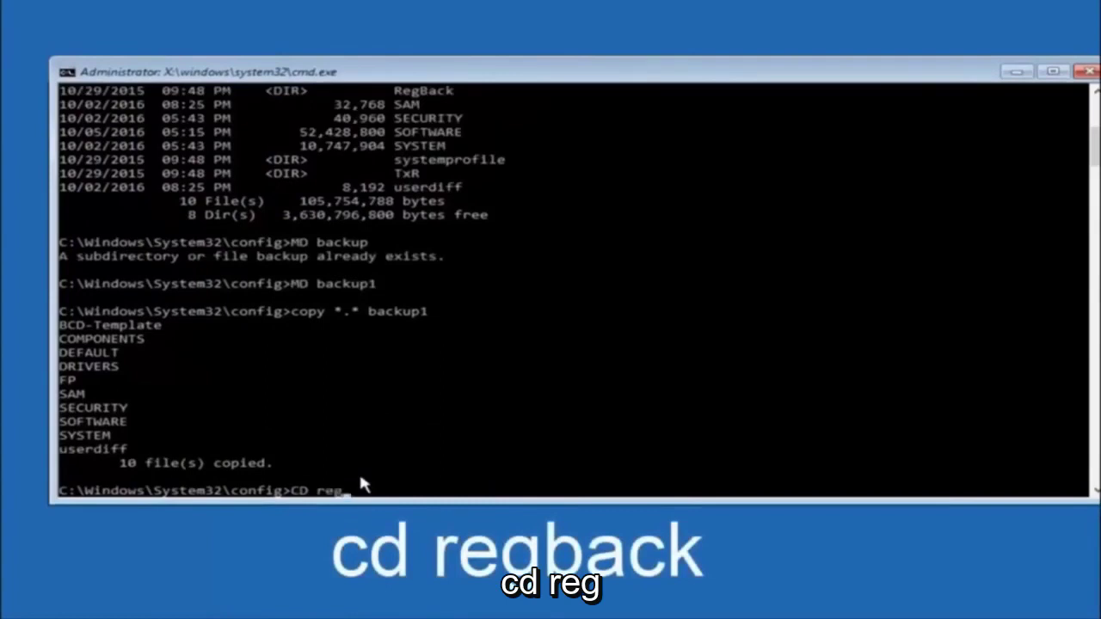
type("back")
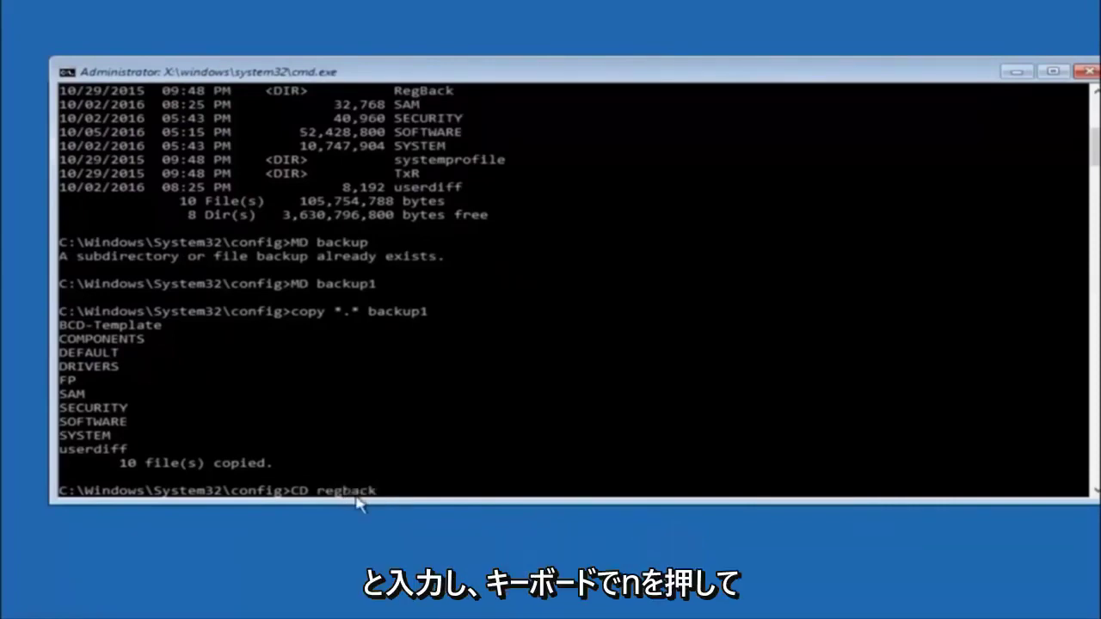
key("Return")
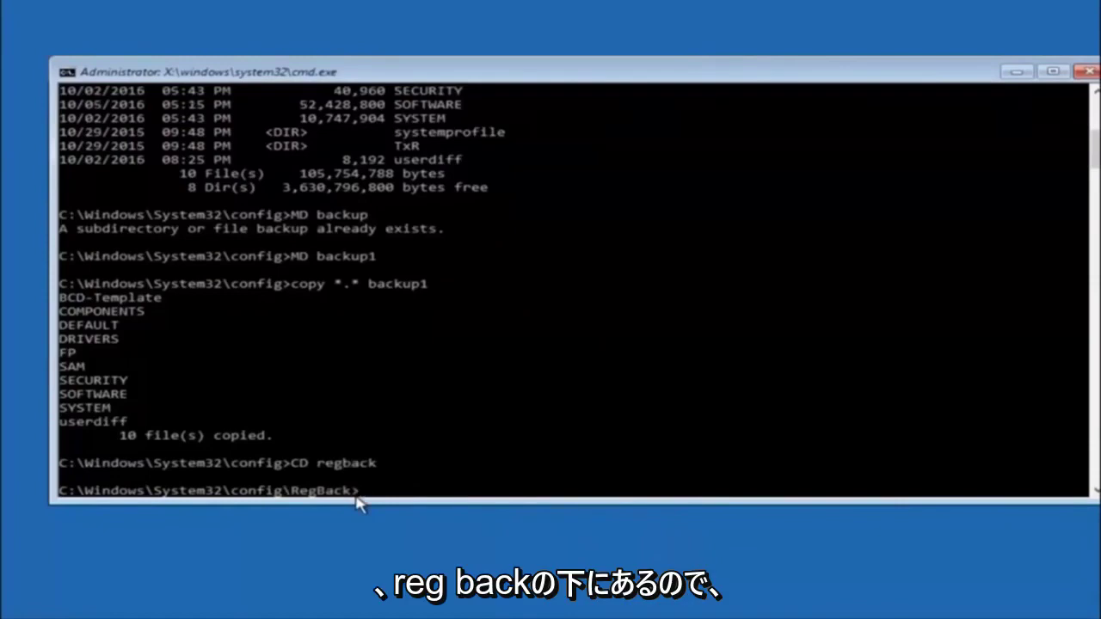
type("d")
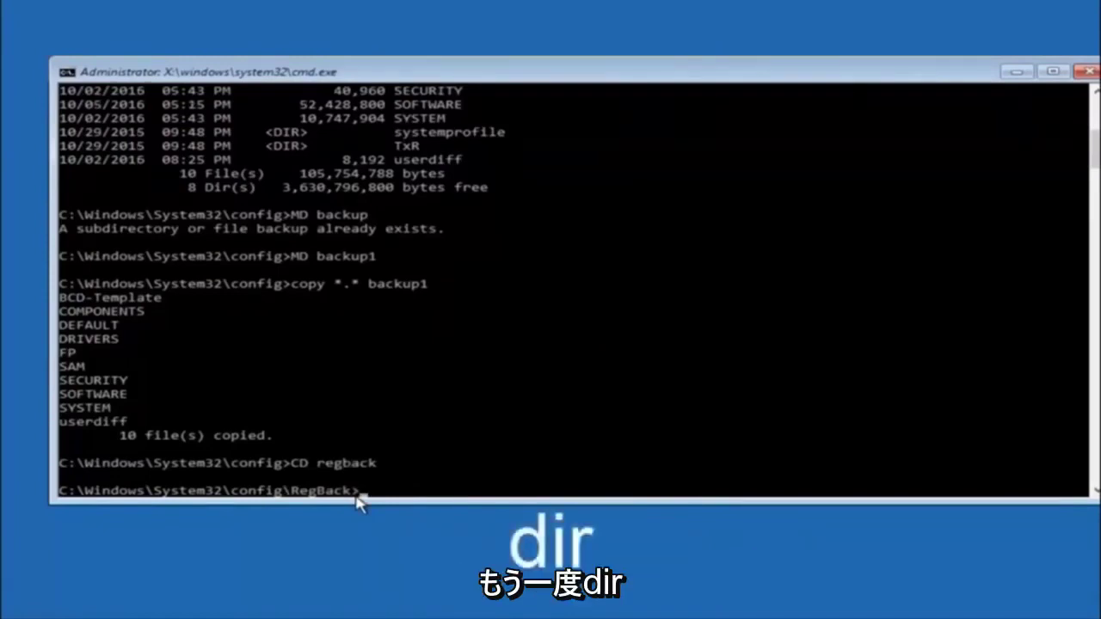
type("ir")
key("Return")
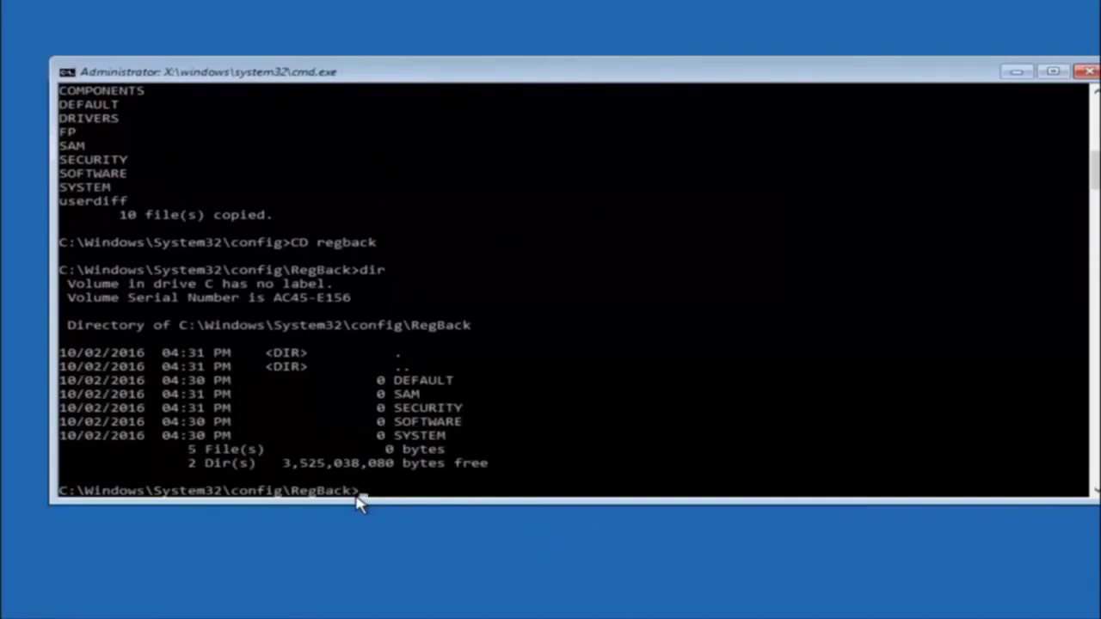
Copy all RegBack files into the parent config folder with copy *.* .., answering A to overwrite all, and close the Command Prompt.
type("c")
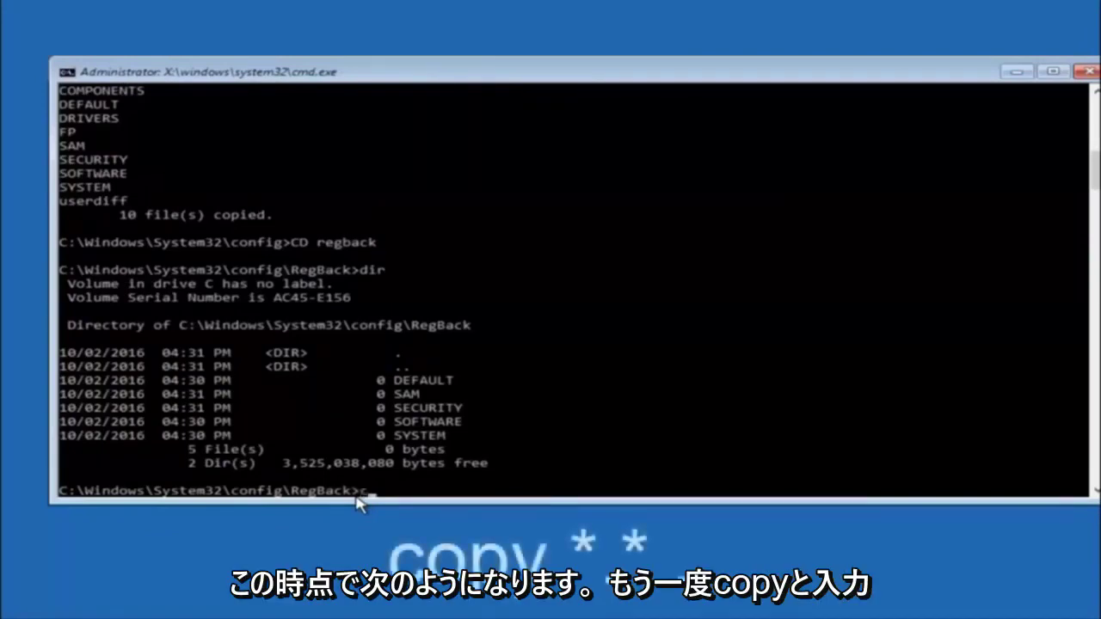
type("opyopy")
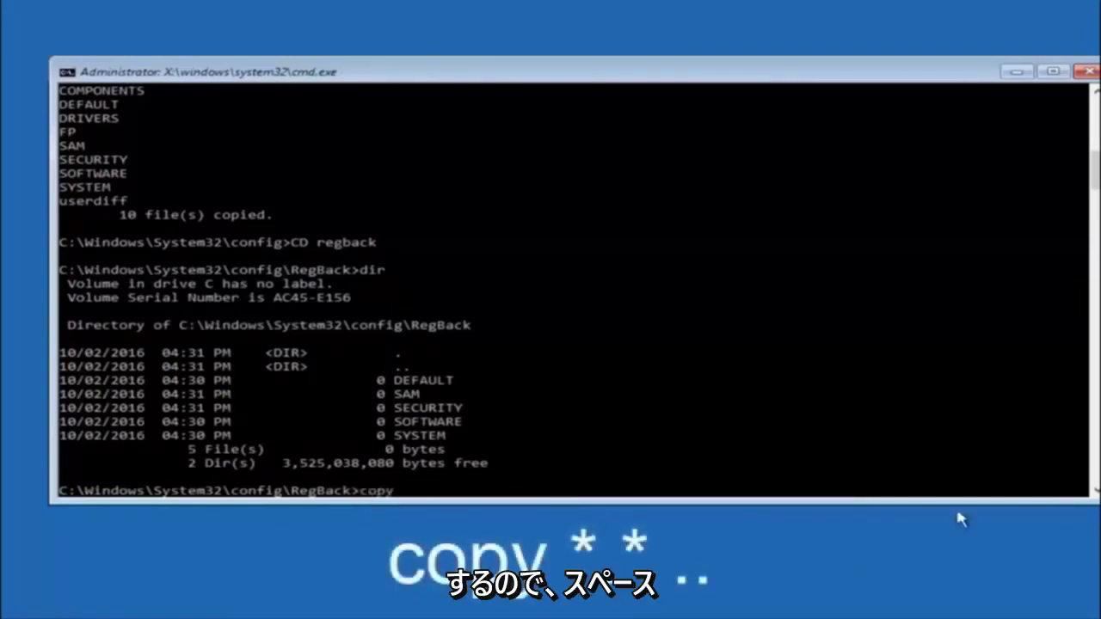
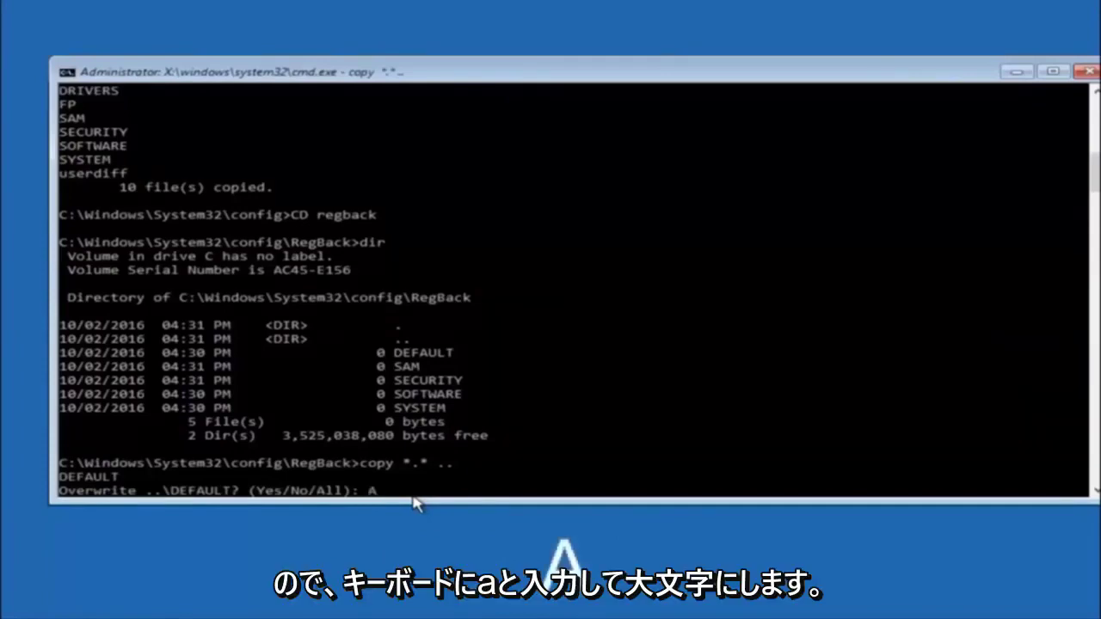
type("A")
key("Return")
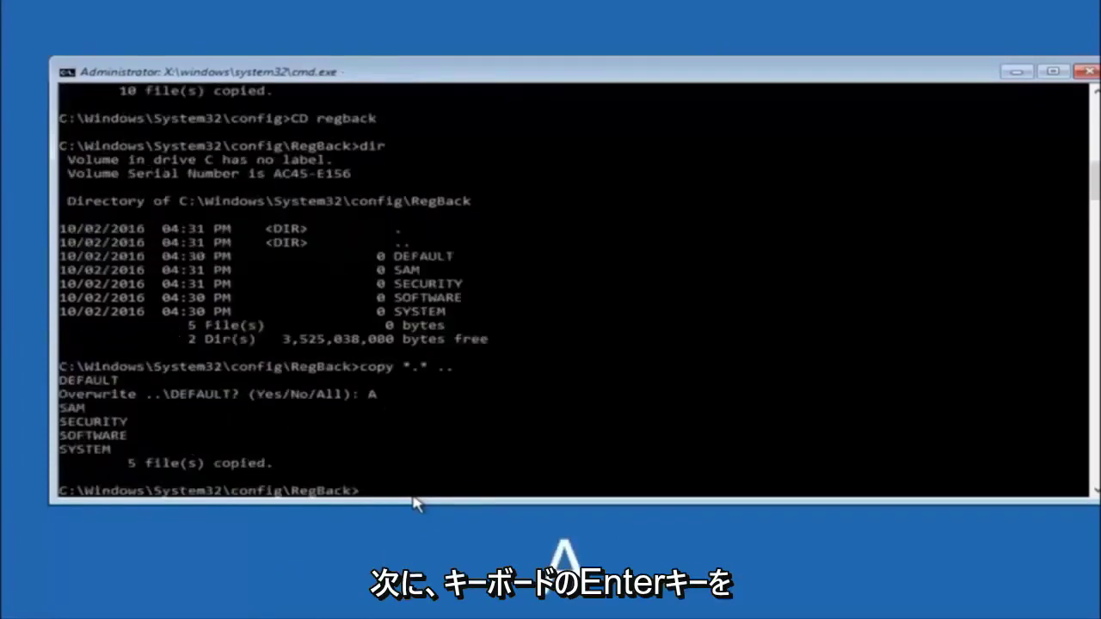
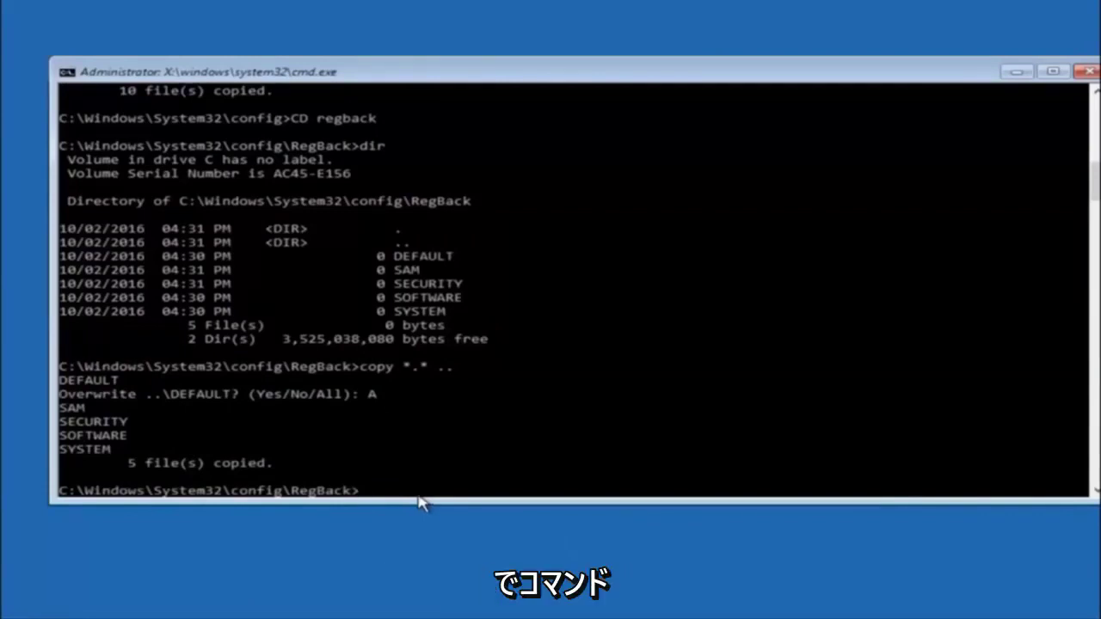
left_click(1088, 71)
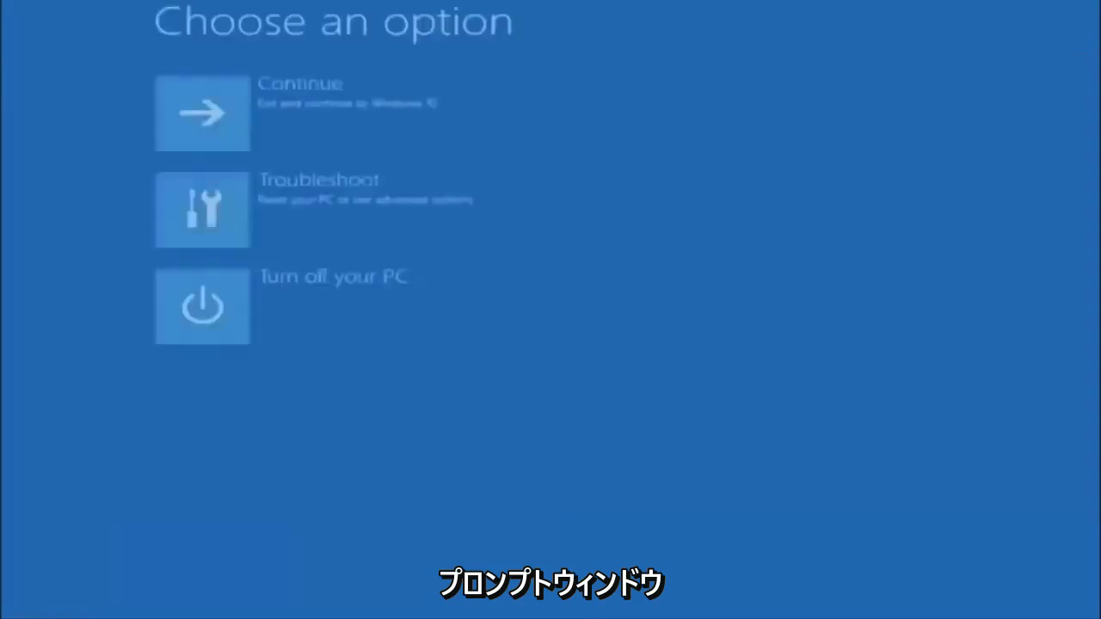